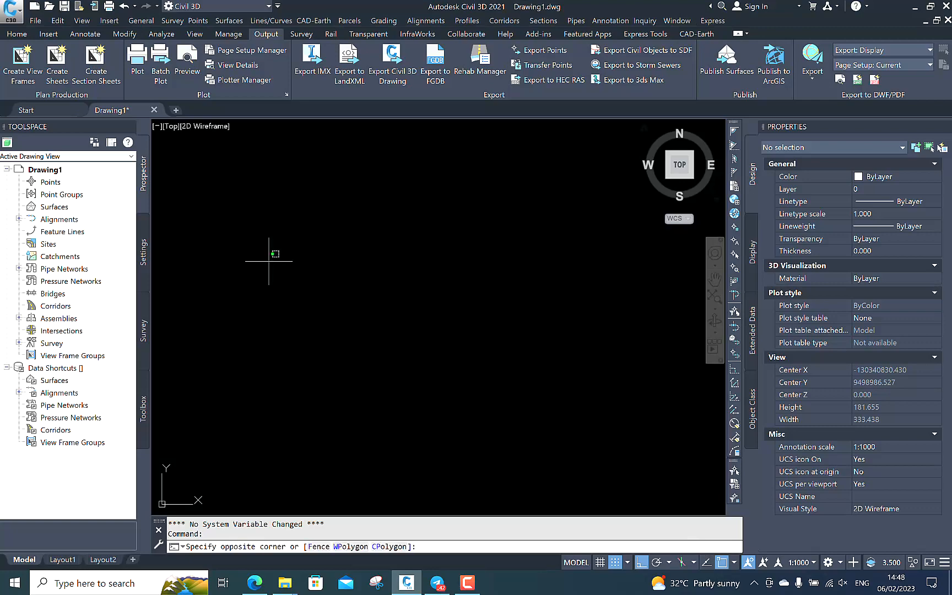
Step: Draw a horizontal polyline 6 units long in the empty drawing area
{"action": "type", "text": "p"}
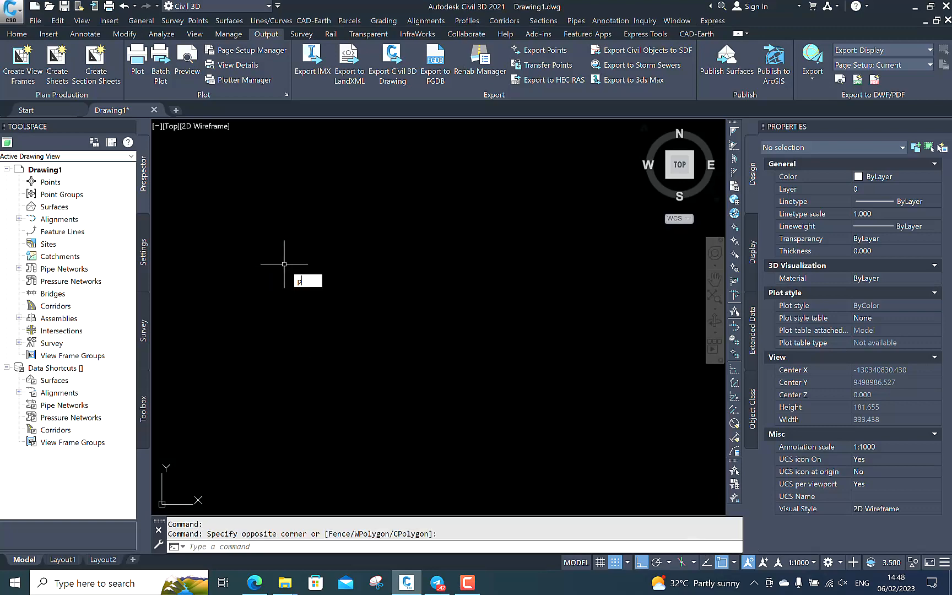
{"action": "type", "text": "l"}
{"action": "key", "text": "Return"}
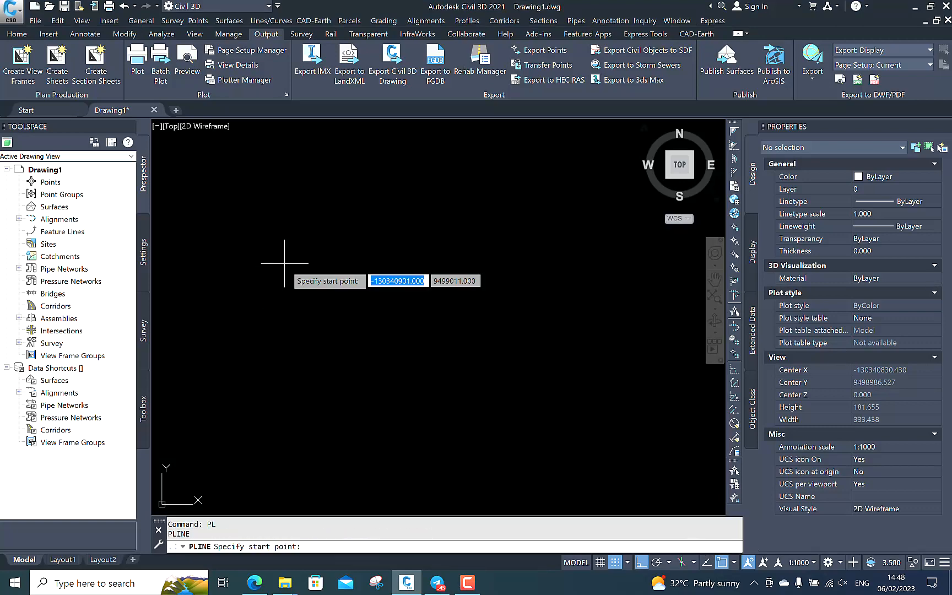
{"action": "left_click", "coordinate": [289, 291]}
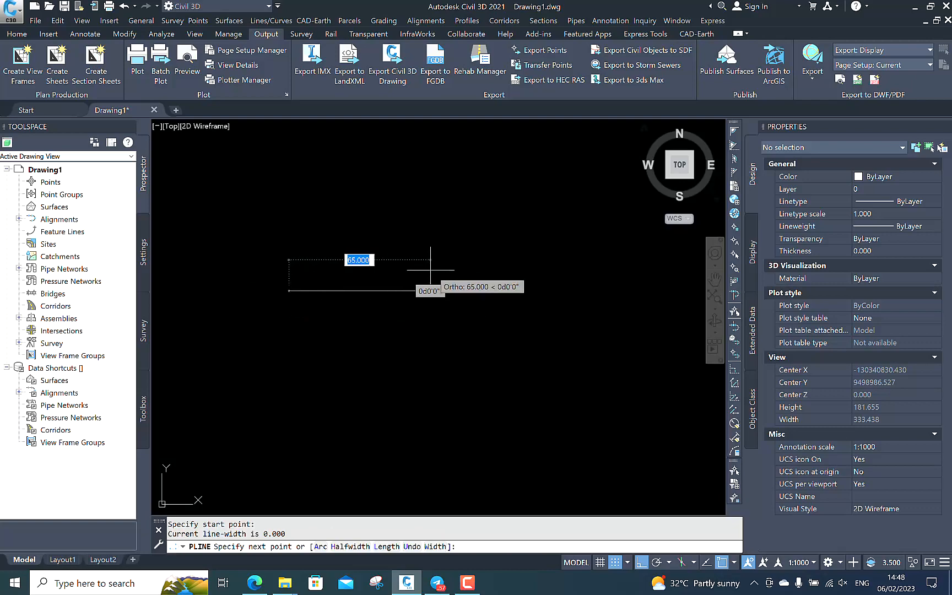
{"action": "key", "text": "BackSpace"}
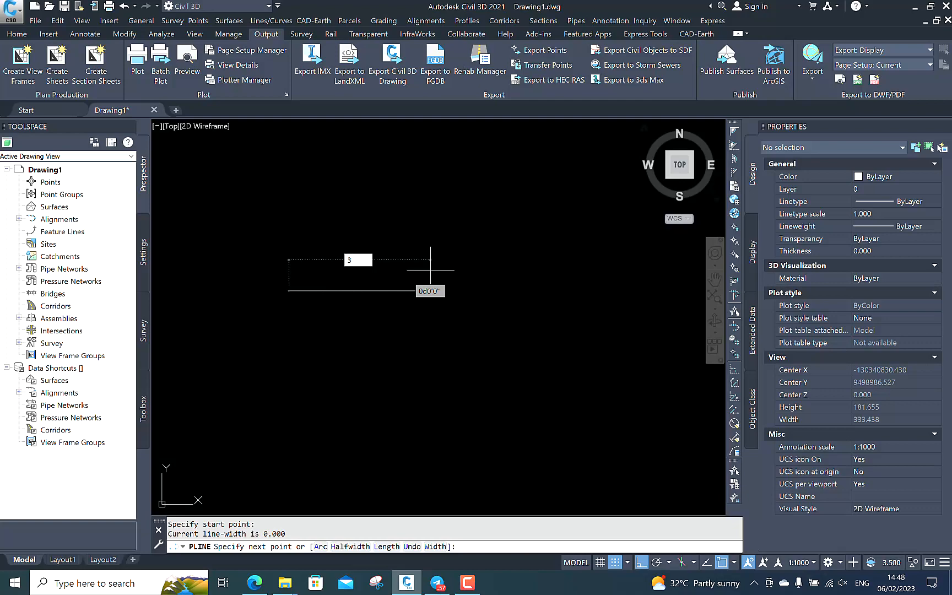
{"action": "type", "text": "6"}
{"action": "key", "text": "Return"}
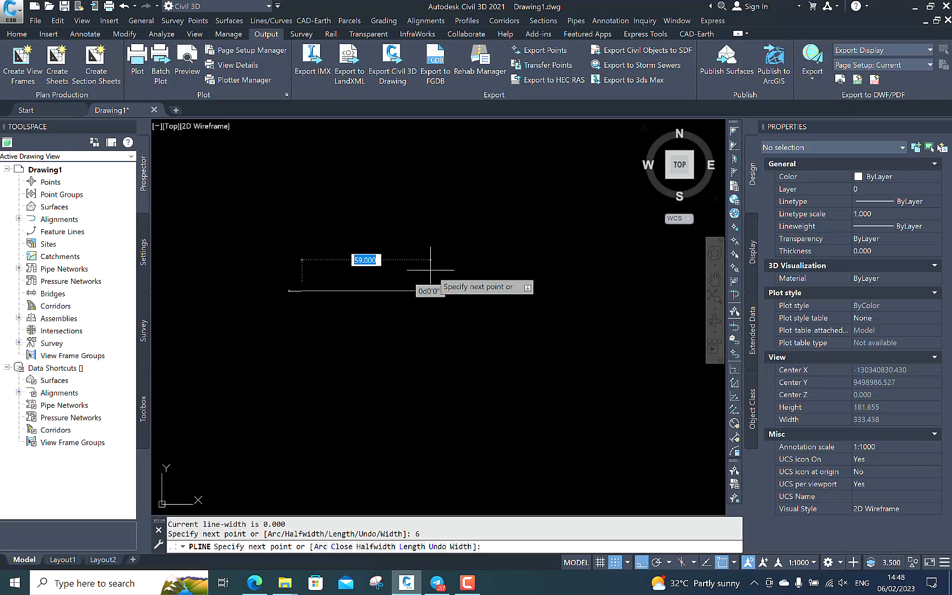
{"action": "key", "text": "Return"}
{"action": "scroll", "coordinate": [328, 309], "scroll_direction": "up", "scroll_amount": 4}
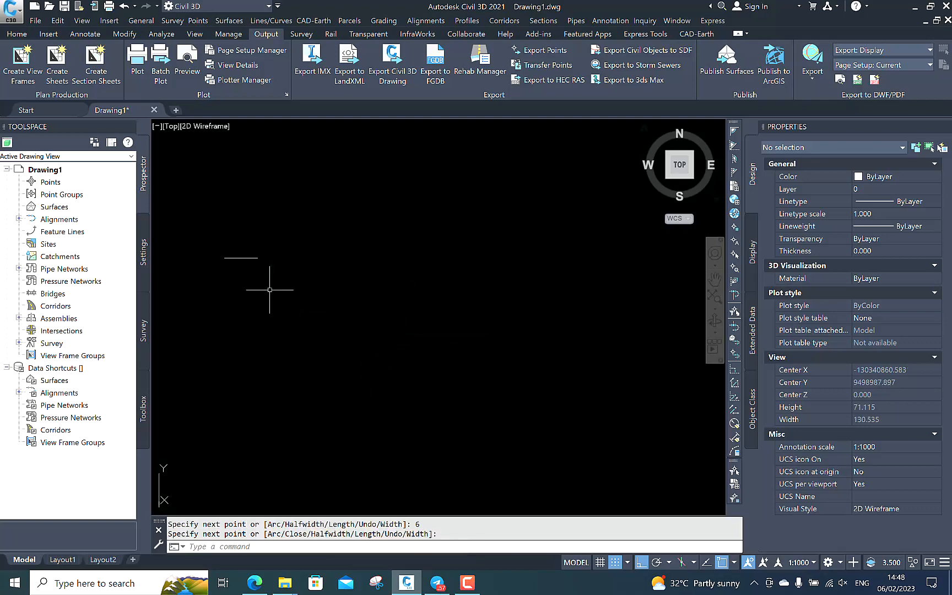
Step: Draw a 3-unit horizontal polyline continuing rightward from the right end of the 6-unit line
{"action": "type", "text": "PL"}
{"action": "key", "text": "Return"}
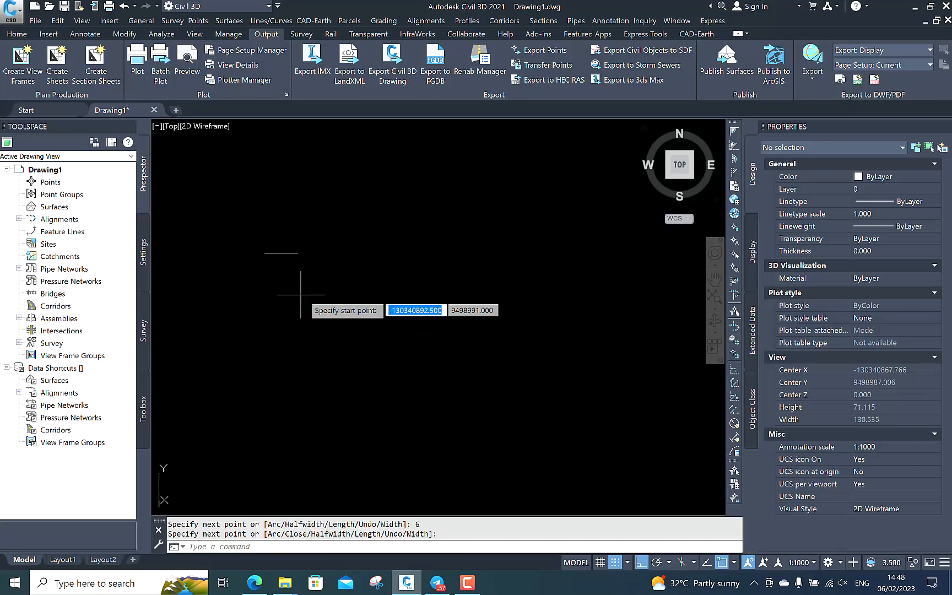
{"action": "left_click", "coordinate": [297, 253]}
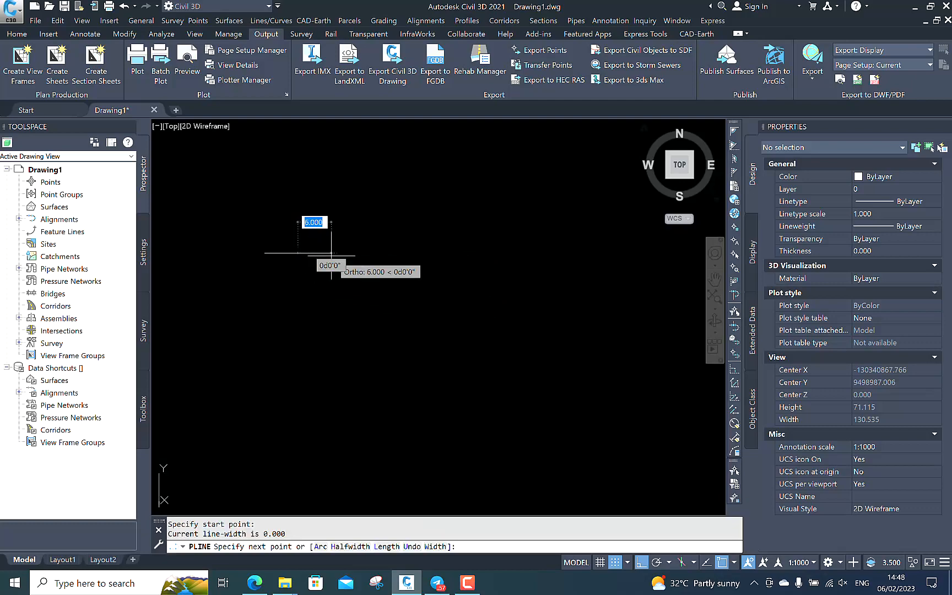
{"action": "type", "text": "3"}
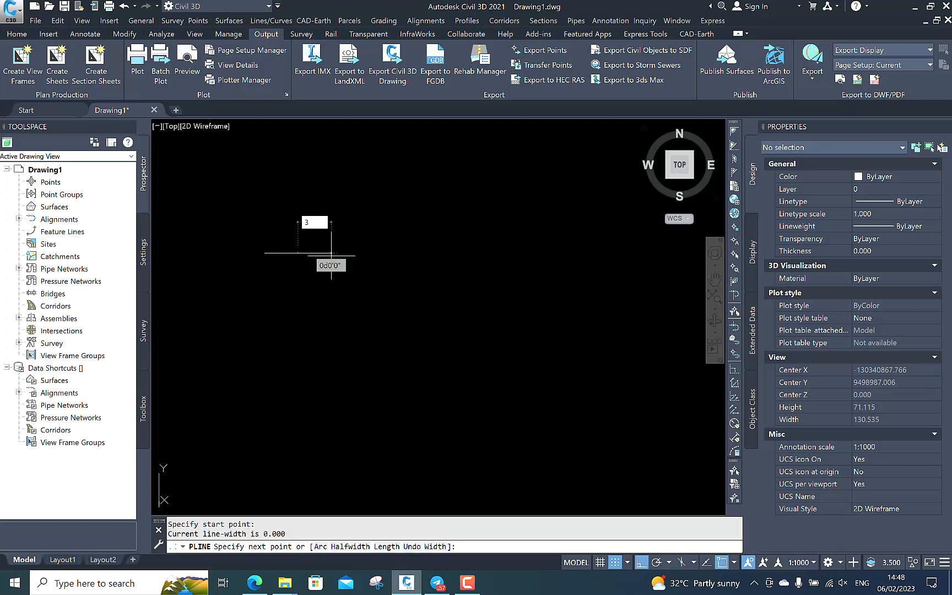
{"action": "key", "text": "Return"}
{"action": "scroll", "coordinate": [320, 286], "scroll_direction": "up", "scroll_amount": 4}
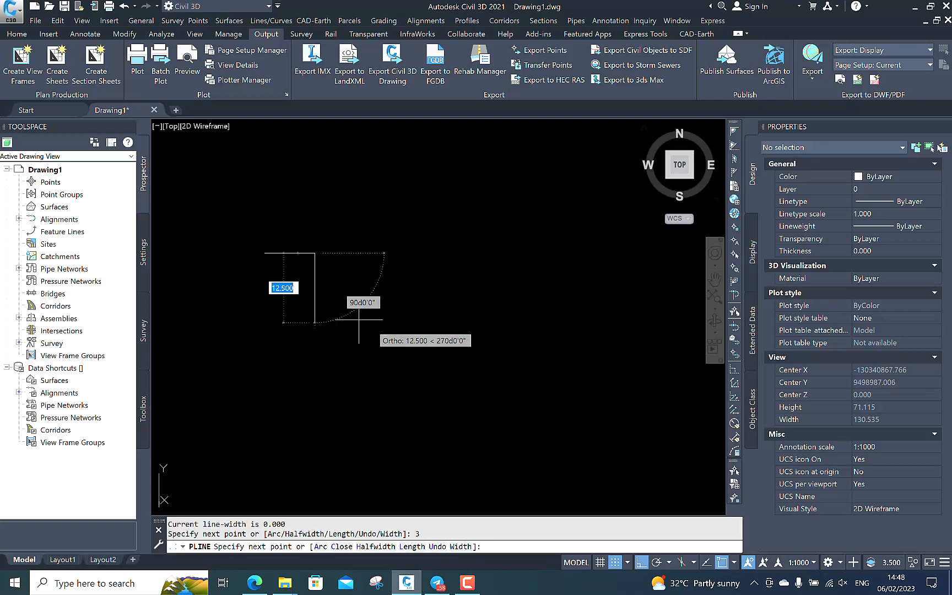
{"action": "scroll", "coordinate": [318, 269], "scroll_direction": "up", "scroll_amount": 2}
{"action": "key", "text": "Escape"}
{"action": "left_click", "coordinate": [340, 209]}
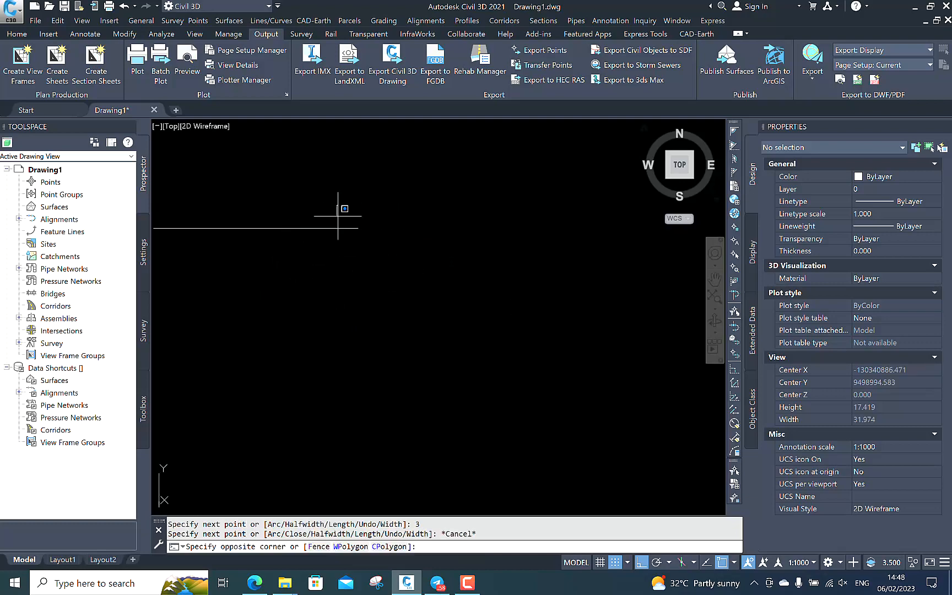
{"action": "left_click", "coordinate": [333, 260]}
{"action": "key", "text": "Escape"}
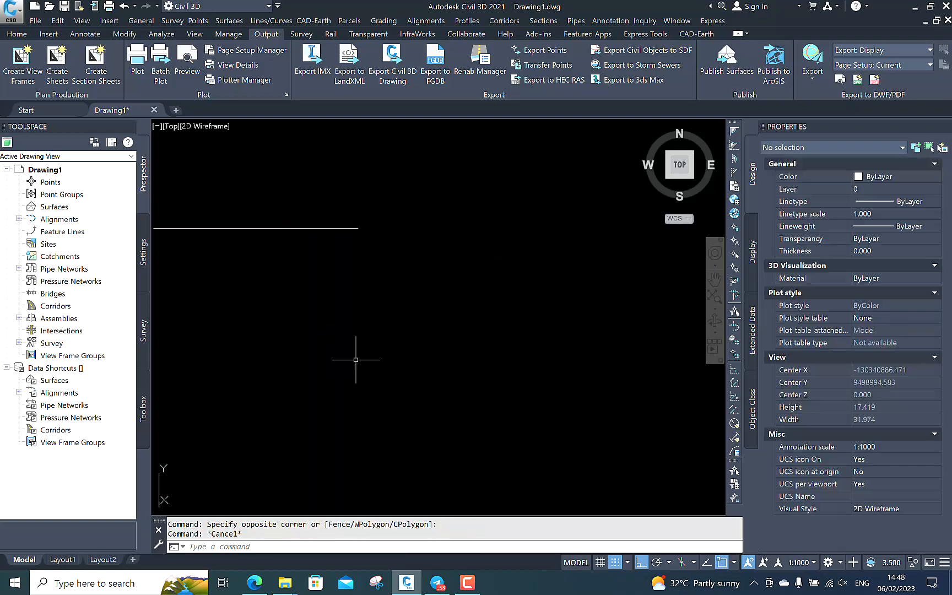
Step: Draw a vertical polyline 3 units upward from the right end of the 3-unit horizontal segment
{"action": "type", "text": "pl"}
{"action": "key", "text": "Return"}
{"action": "left_click", "coordinate": [358, 227]}
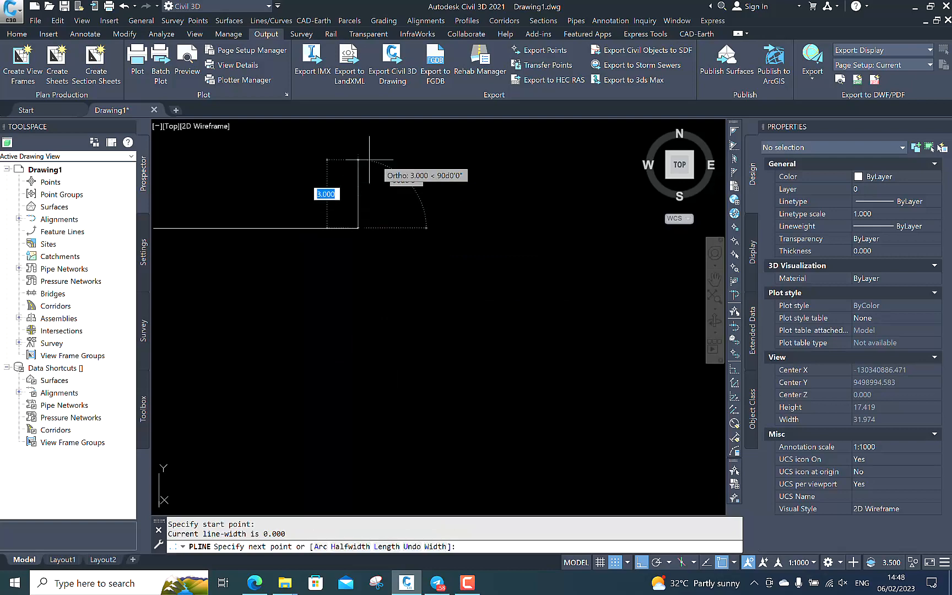
{"action": "key", "text": "Escape"}
Step: Erase the 3-unit horizontal segment between the 6-unit line and the vertical line
{"action": "left_click", "coordinate": [325, 203]}
{"action": "left_click", "coordinate": [314, 255]}
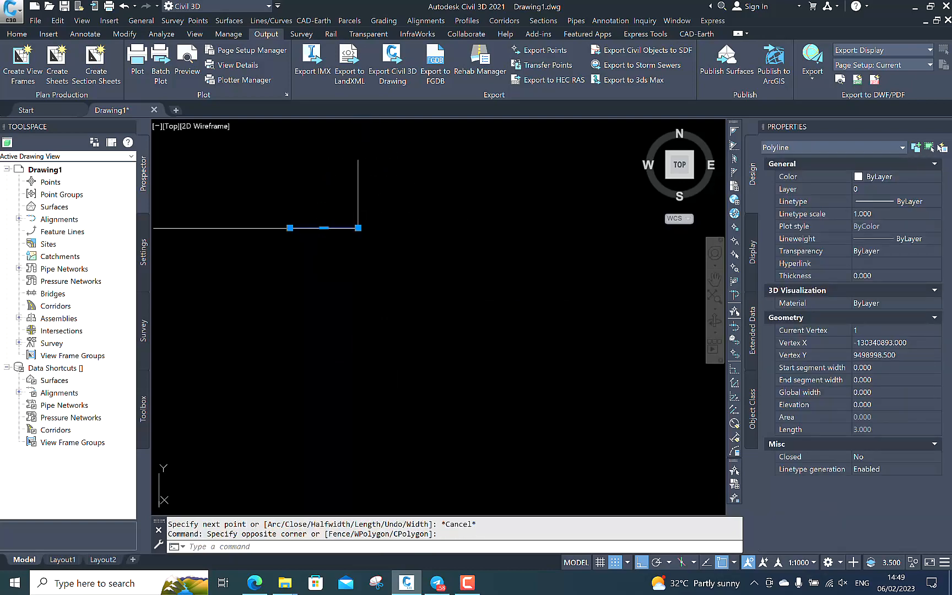
{"action": "key", "text": "Delete"}
{"action": "scroll", "coordinate": [319, 276], "scroll_direction": "down", "scroll_amount": 2}
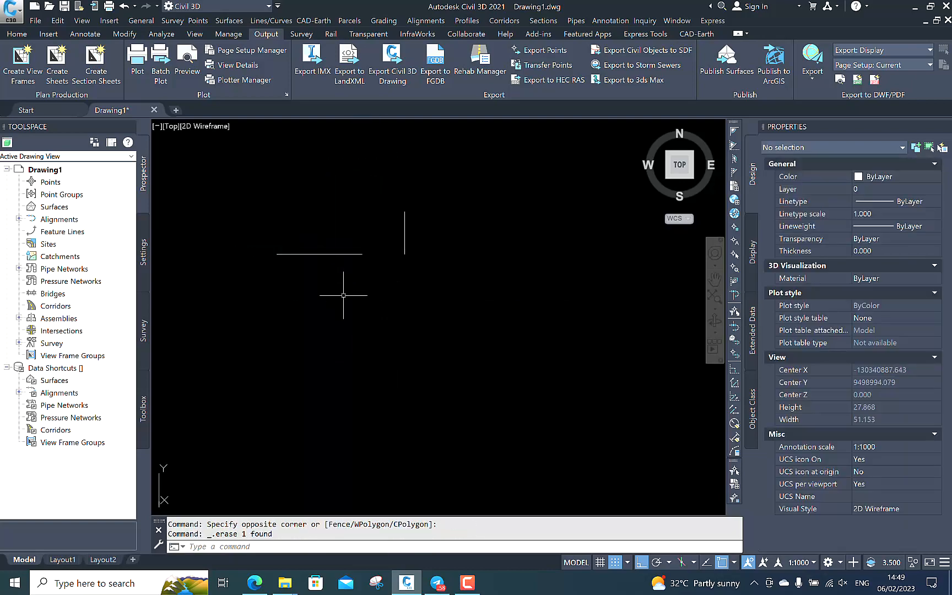
Step: Add a linear dimension above the 6-unit horizontal line, measured between its two endpoints
{"action": "type", "text": "dli"}
{"action": "key", "text": "Return"}
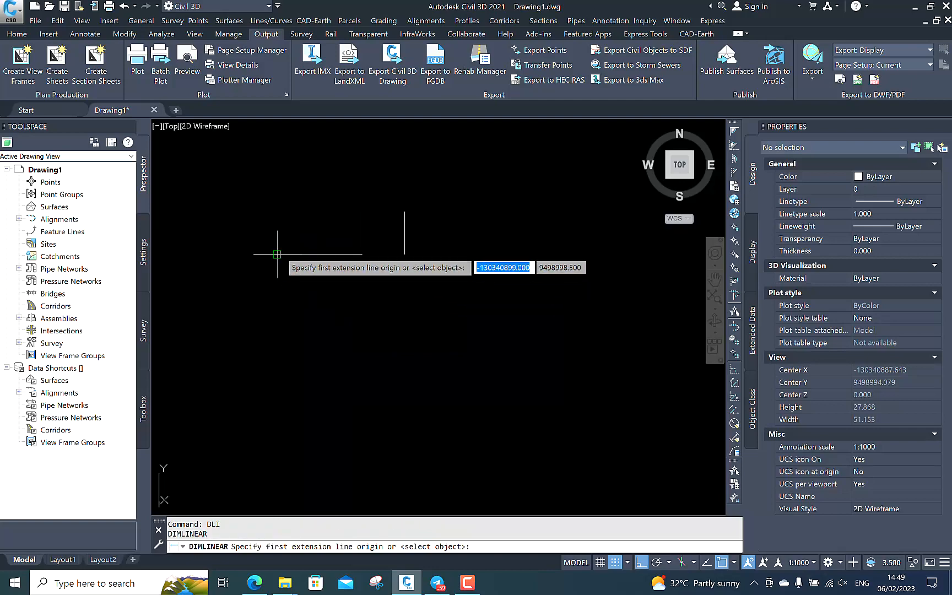
{"action": "left_click", "coordinate": [277, 253]}
{"action": "left_click", "coordinate": [361, 253]}
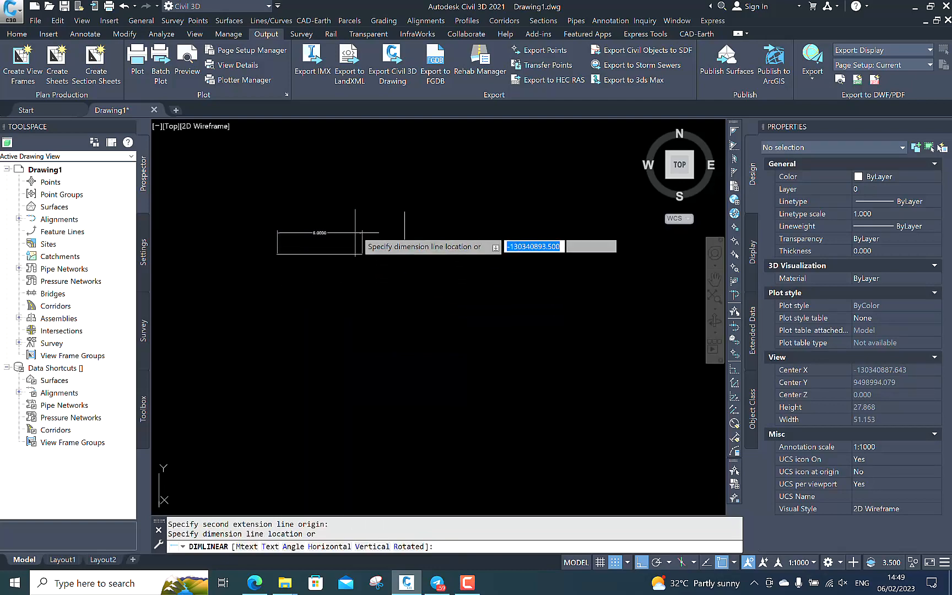
{"action": "left_click", "coordinate": [380, 226]}
Step: Add a linear dimension for the gap between the horizontal line's right end and the vertical line, aligned with the first dimension
{"action": "key", "text": "Return"}
{"action": "left_click", "coordinate": [362, 254]}
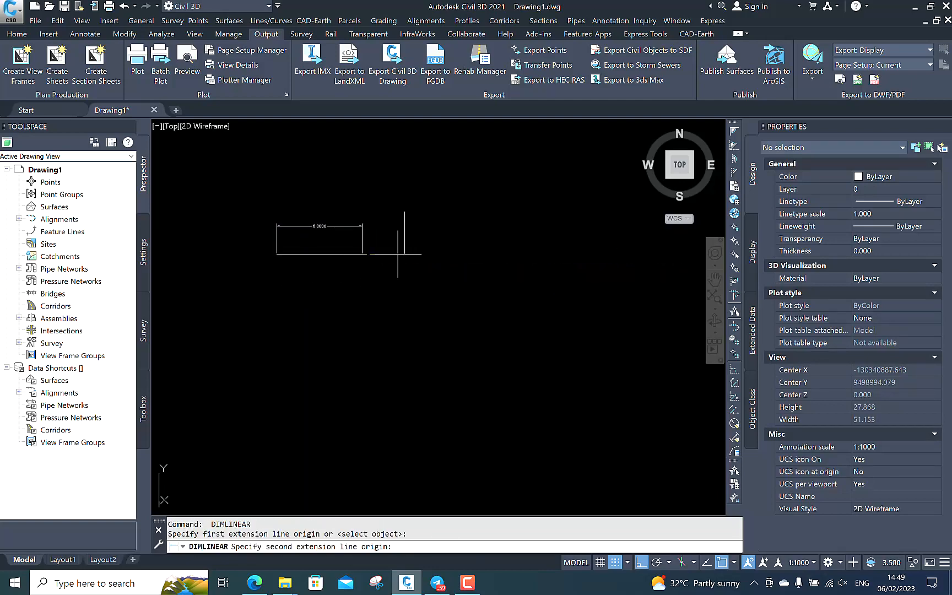
{"action": "left_click", "coordinate": [405, 254]}
{"action": "left_click", "coordinate": [380, 224]}
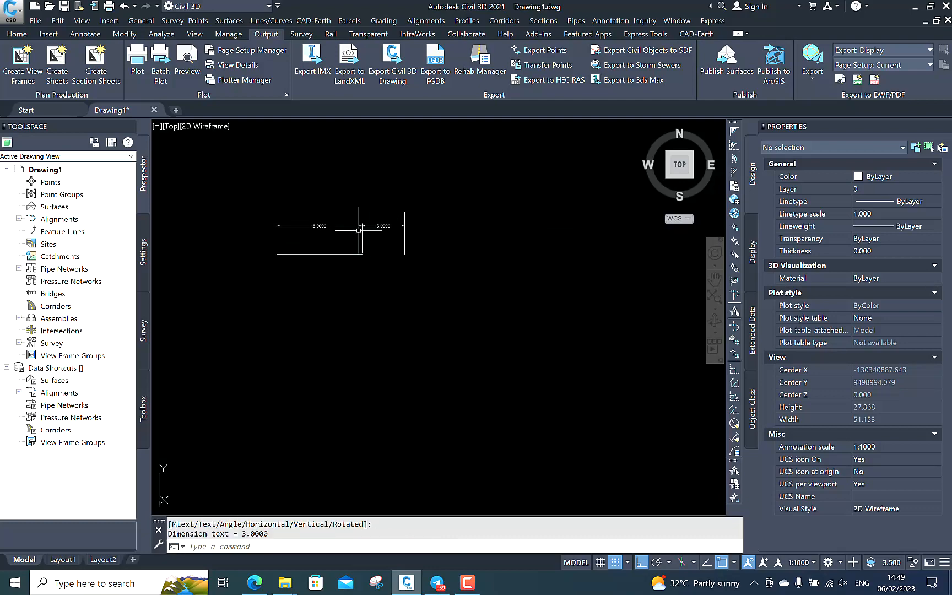
{"action": "scroll", "coordinate": [352, 232], "scroll_direction": "up", "scroll_amount": 2}
{"action": "key", "text": "Escape"}
{"action": "mouse_move", "coordinate": [309, 245]}
{"action": "middle_mouse_down"}
{"action": "mouse_move", "coordinate": [343, 220]}
{"action": "mouse_move", "coordinate": [353, 240]}
{"action": "middle_mouse_up"}
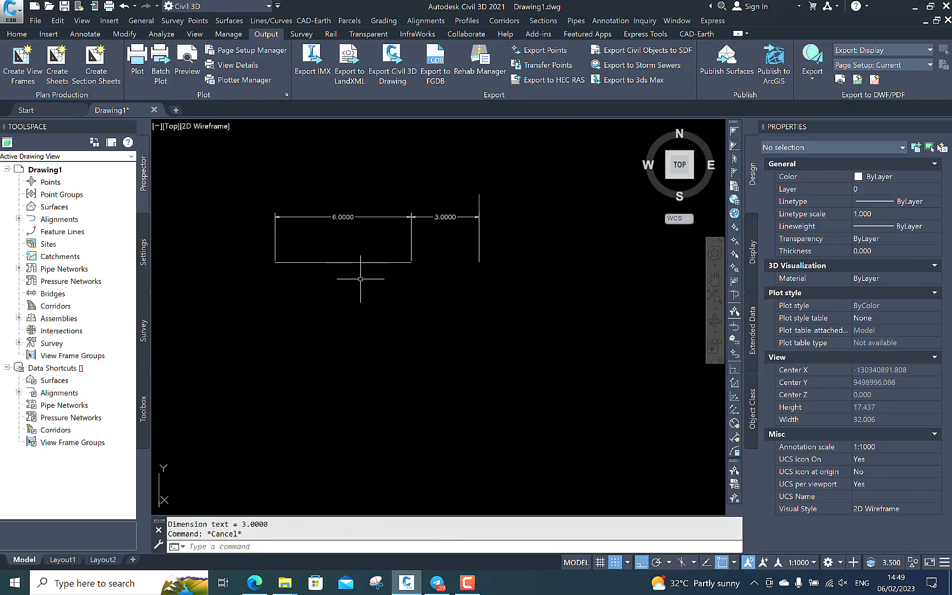
{"action": "scroll", "coordinate": [360, 278], "scroll_direction": "down", "scroll_amount": 2}
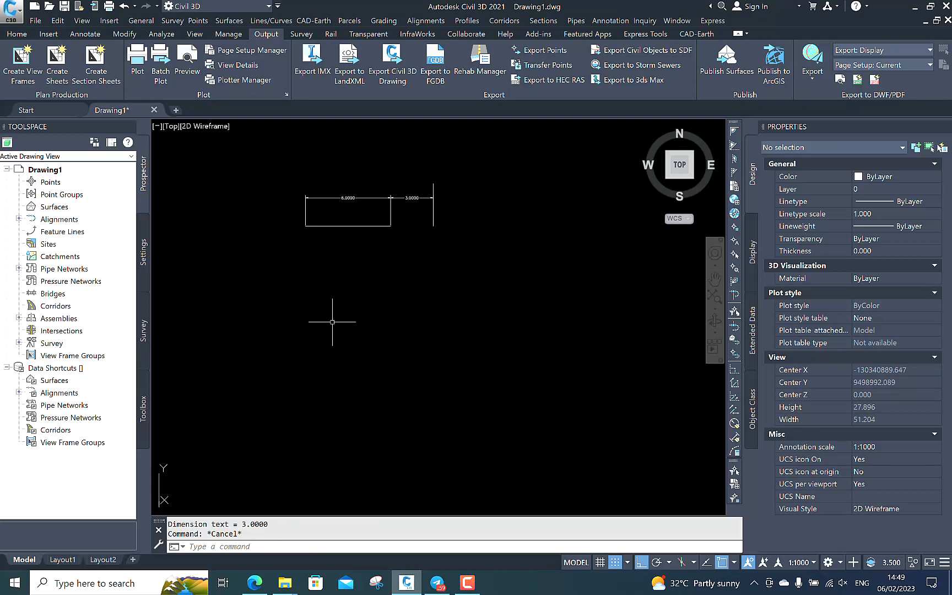
Step: Draw a second 6-unit horizontal polyline below the dimensioned one, starting in line with its left end
{"action": "type", "text": "PL"}
{"action": "key", "text": "Return"}
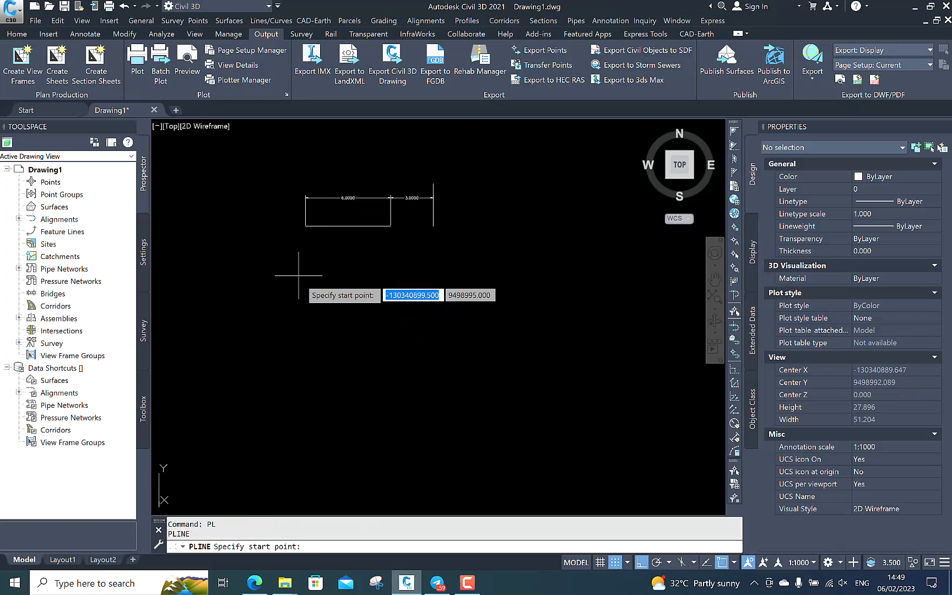
{"action": "left_click", "coordinate": [305, 282]}
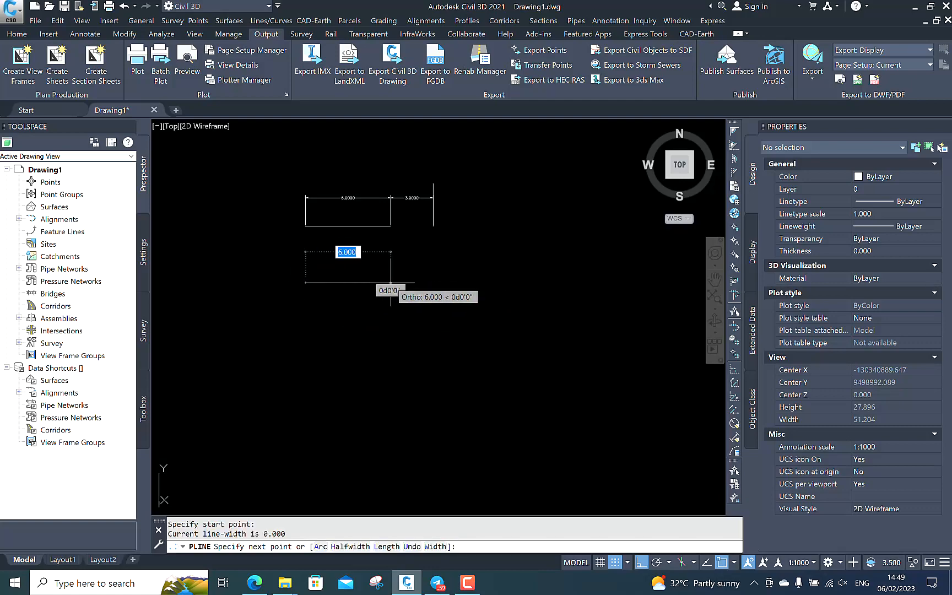
{"action": "type", "text": "6"}
{"action": "key", "text": "Return"}
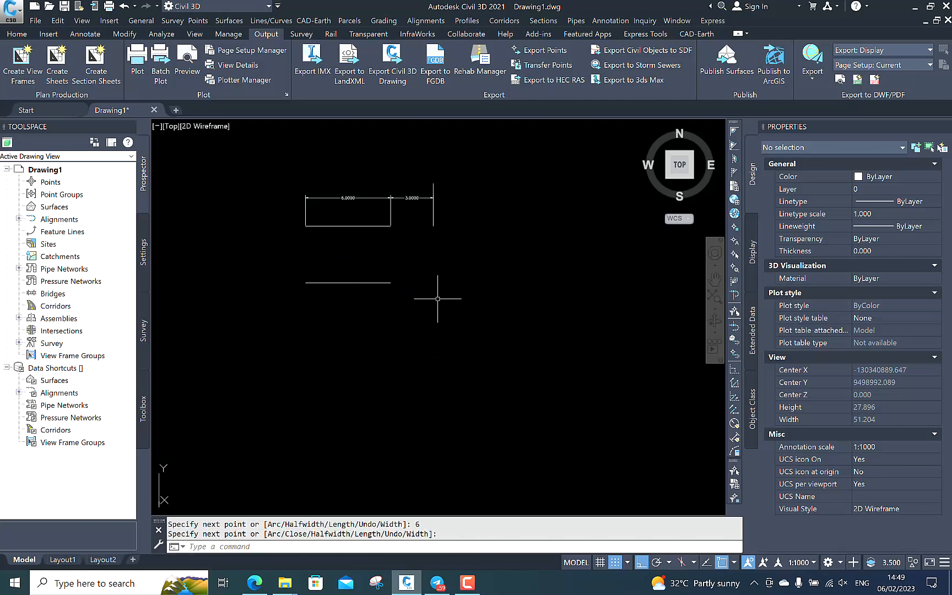
{"action": "scroll", "coordinate": [413, 284], "scroll_direction": "up", "scroll_amount": 2}
{"action": "middle_click_drag", "start_coordinate": [397, 286], "coordinate": [435, 290]}
{"action": "scroll", "coordinate": [435, 293], "scroll_direction": "down", "scroll_amount": 2}
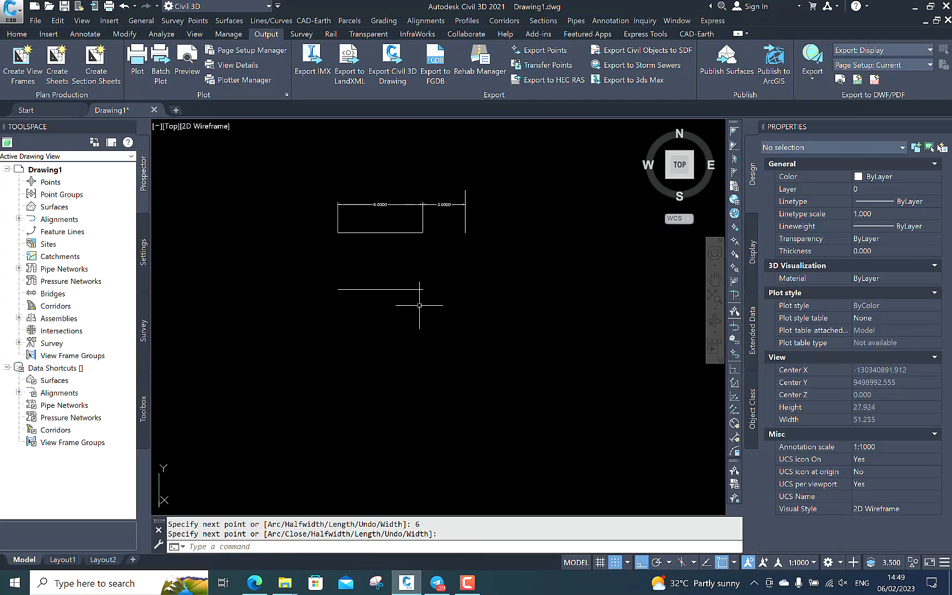
{"action": "type", "text": "T"}
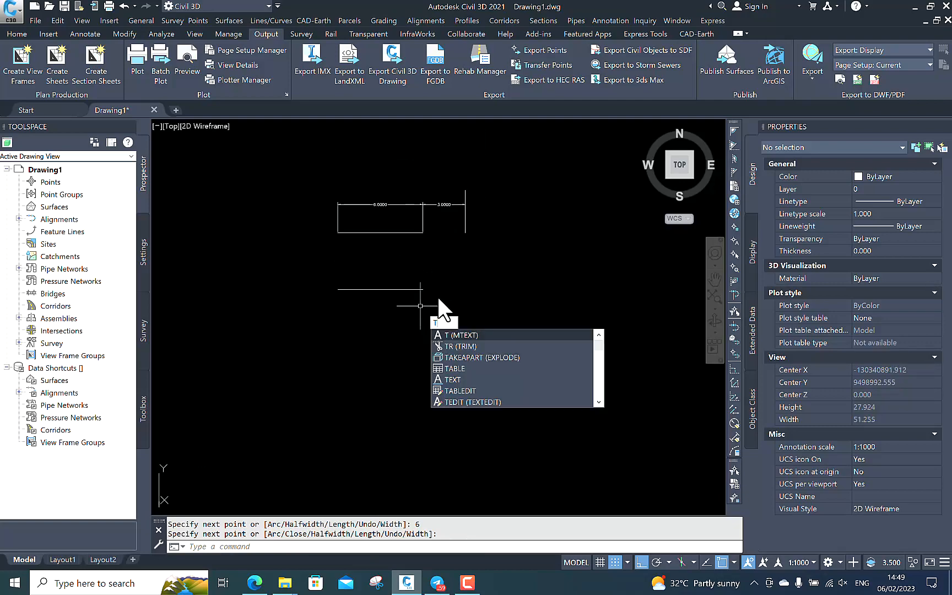
{"action": "left_click", "coordinate": [463, 333]}
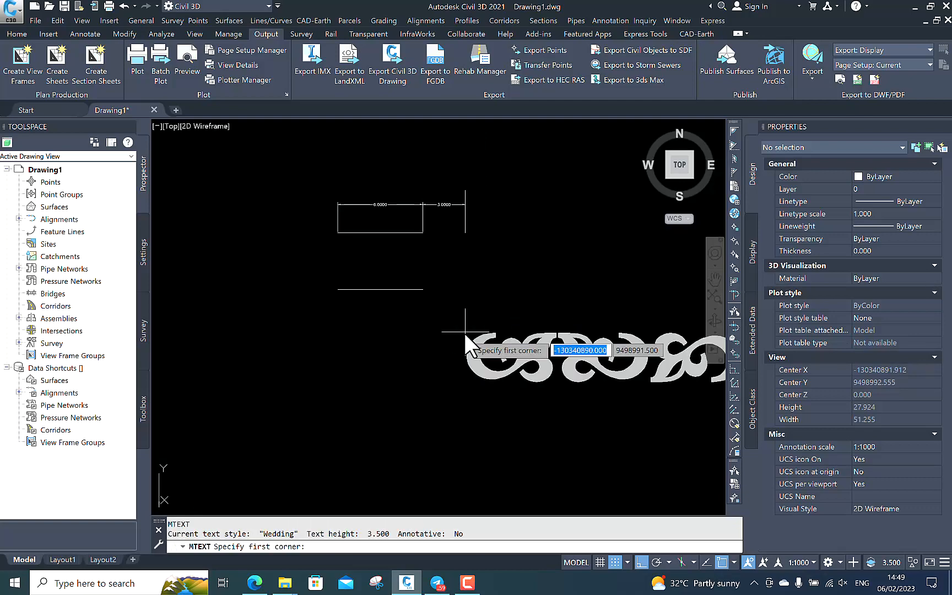
{"action": "key", "text": "Escape"}
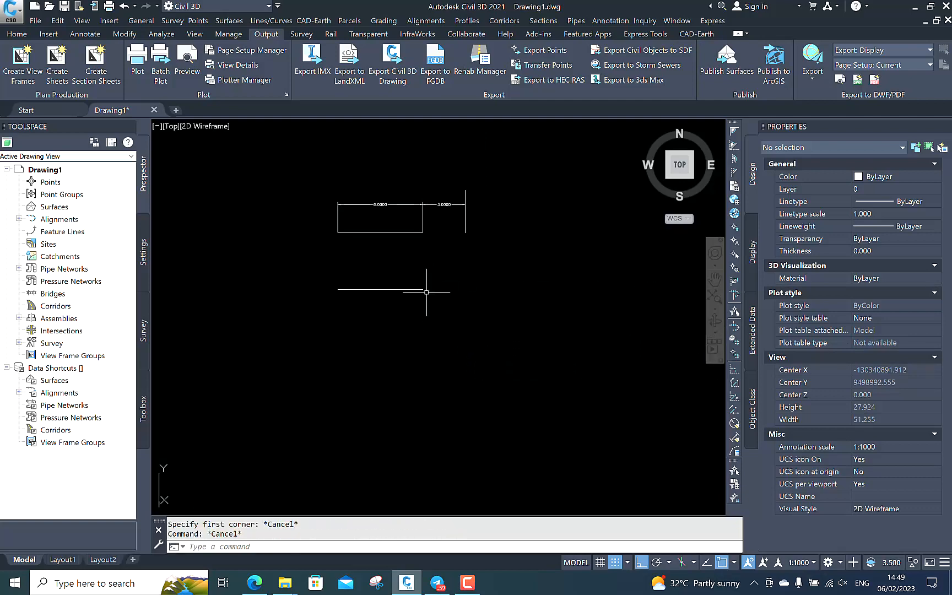
{"action": "key", "text": "Return"}
{"action": "key", "text": "Escape"}
{"action": "key", "text": "Escape"}
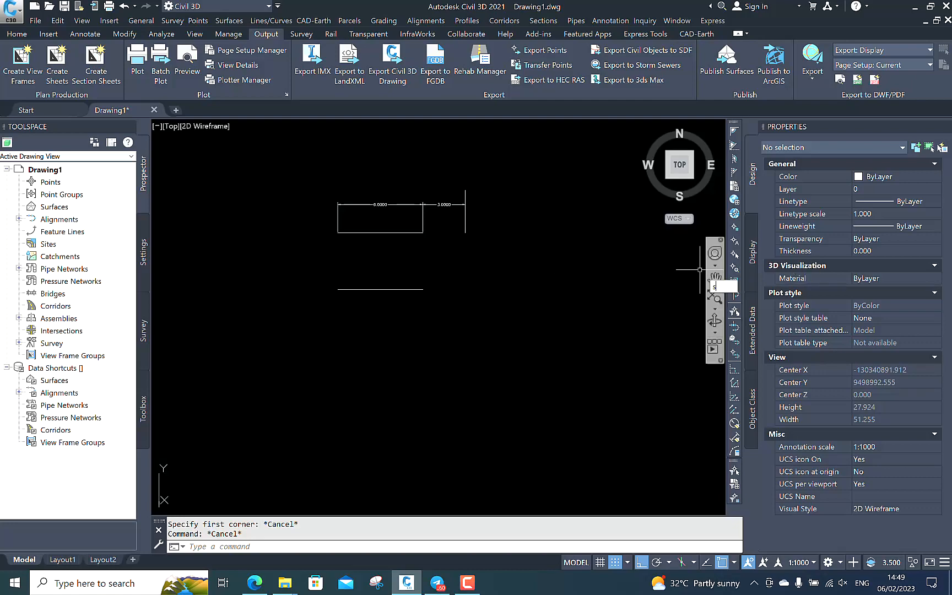
Step: Make DynamicDimensions the current text style and close the text style settings
{"action": "type", "text": "ST"}
{"action": "key", "text": "Return"}
{"action": "left_click", "coordinate": [319, 256]}
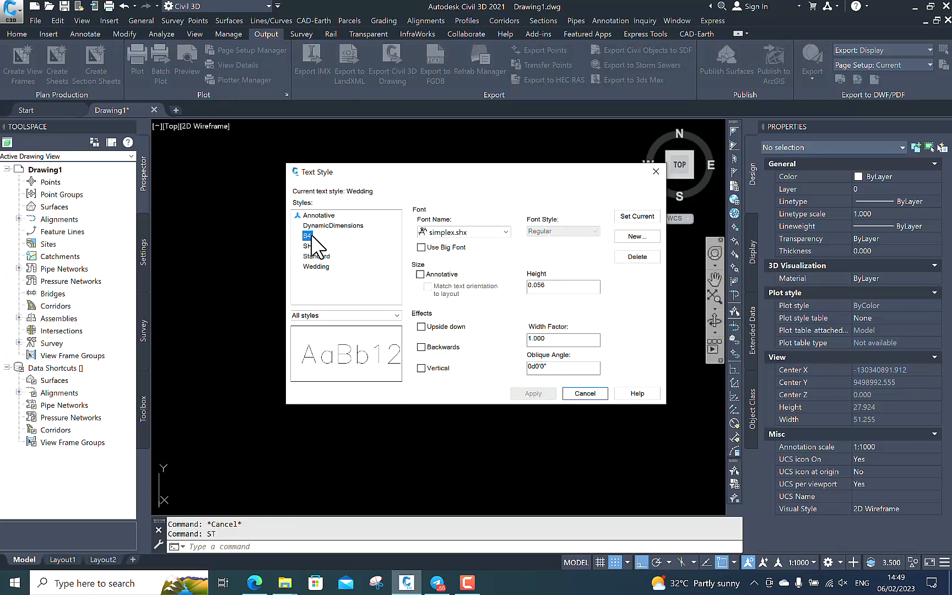
{"action": "left_click", "coordinate": [331, 226]}
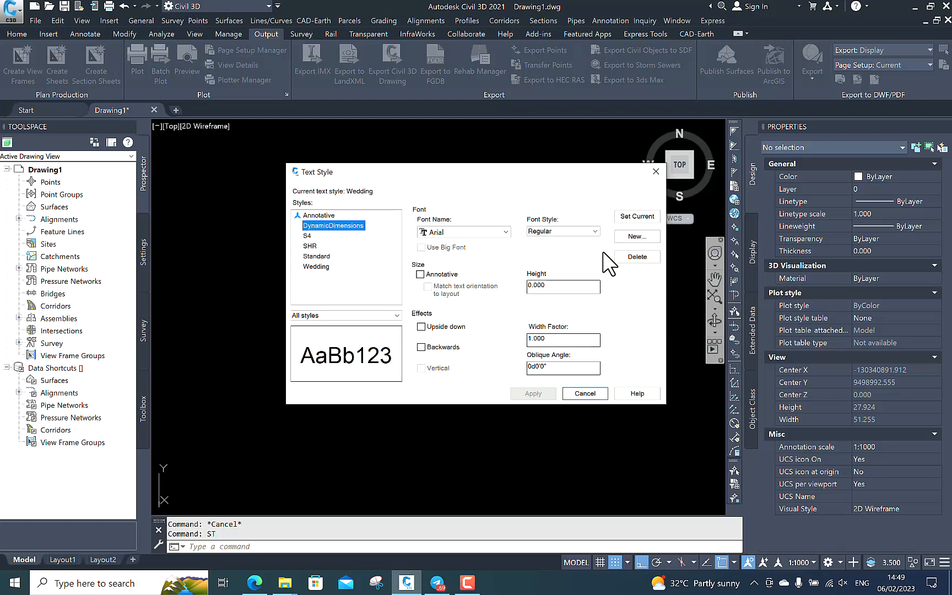
{"action": "left_click", "coordinate": [637, 216]}
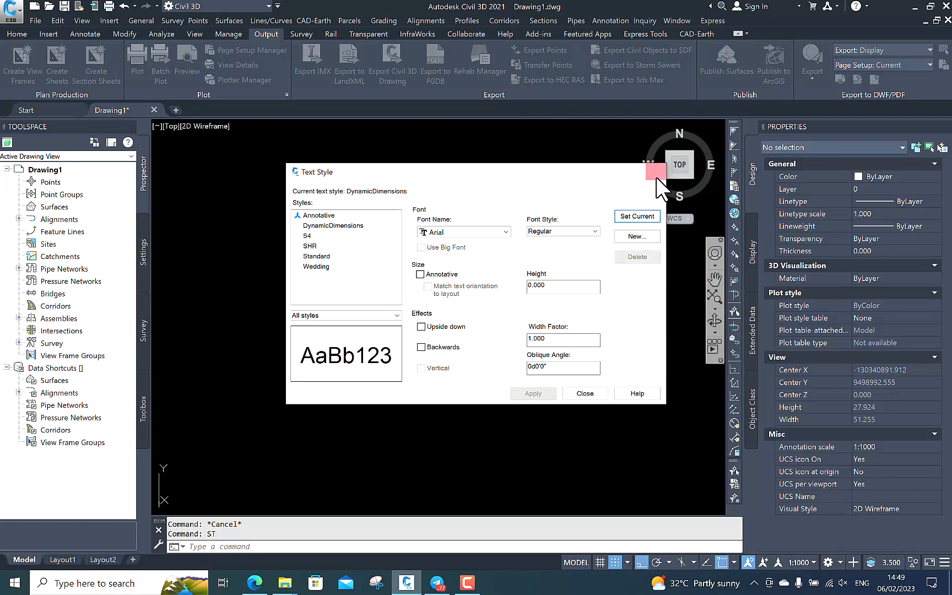
{"action": "left_click", "coordinate": [656, 172]}
{"action": "scroll", "coordinate": [409, 317], "scroll_direction": "up", "scroll_amount": 2}
{"action": "middle_click_drag", "start_coordinate": [422, 287], "coordinate": [413, 328]}
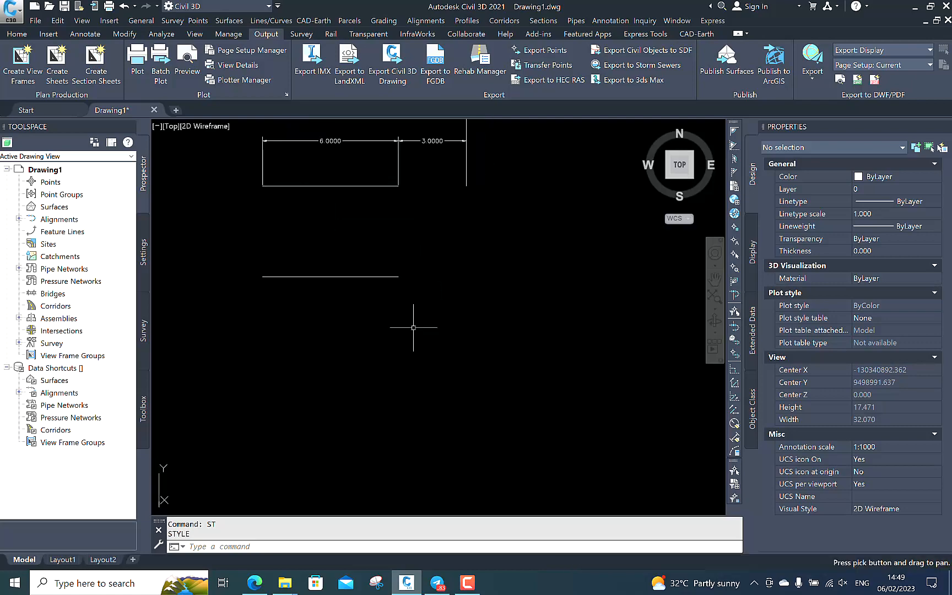
{"action": "type", "text": "t"}
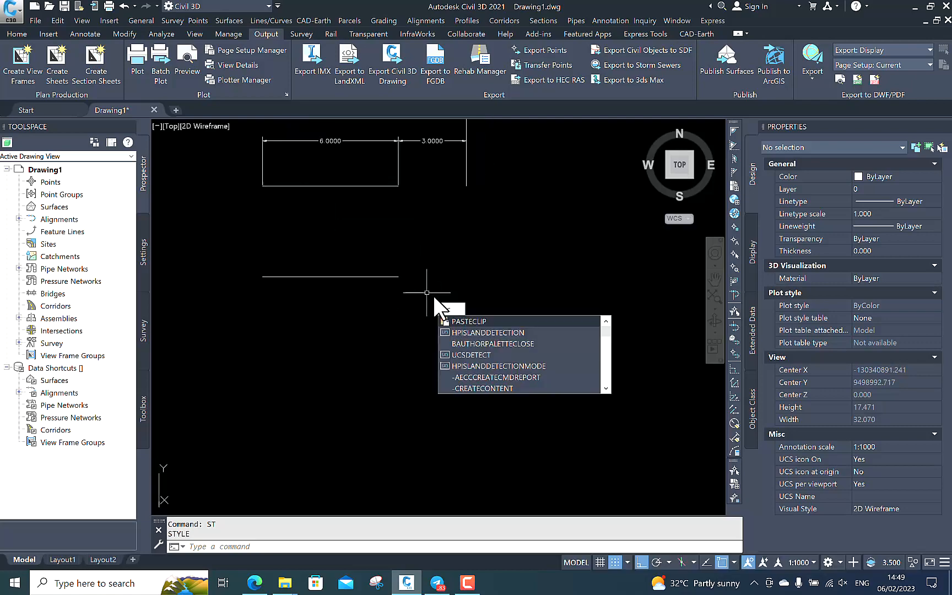
{"action": "type", "text": "ext"}
{"action": "key", "text": "Return"}
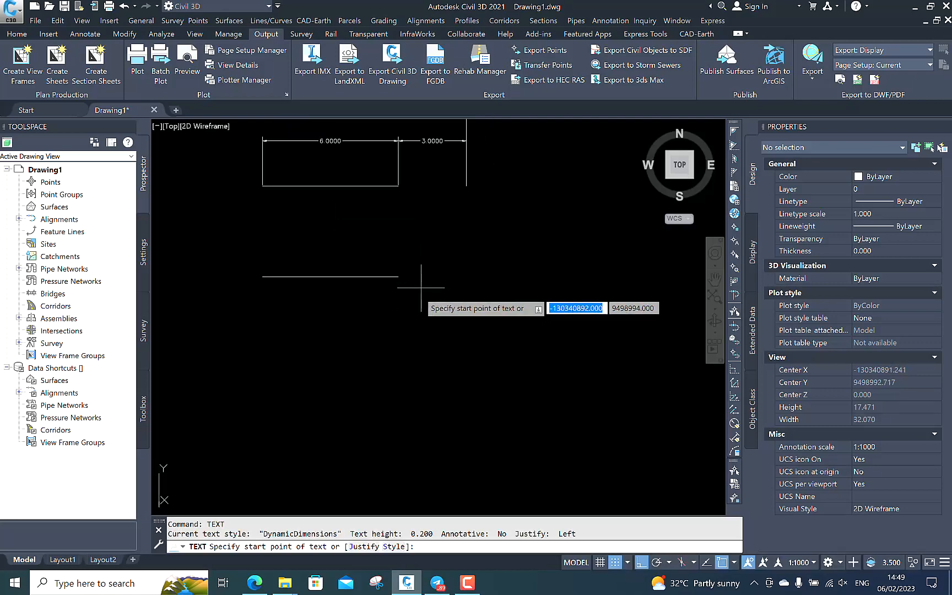
{"action": "left_click", "coordinate": [421, 275]}
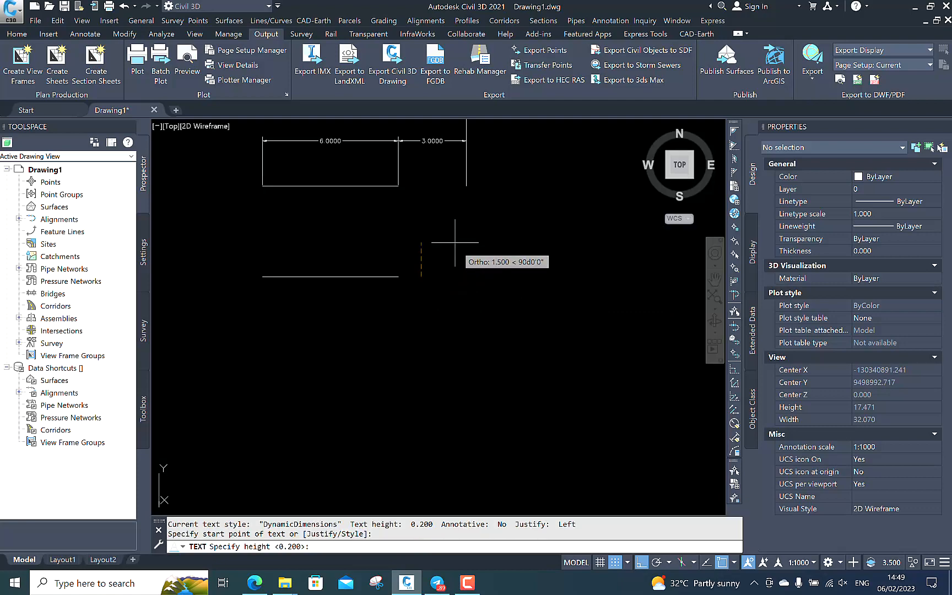
{"action": "key", "text": "Escape"}
Step: Place the single-line text "U" just beyond the right end of the lower horizontal line, with height 2.5 and rotation 0
{"action": "middle_click_drag", "start_coordinate": [415, 304], "coordinate": [450, 307]}
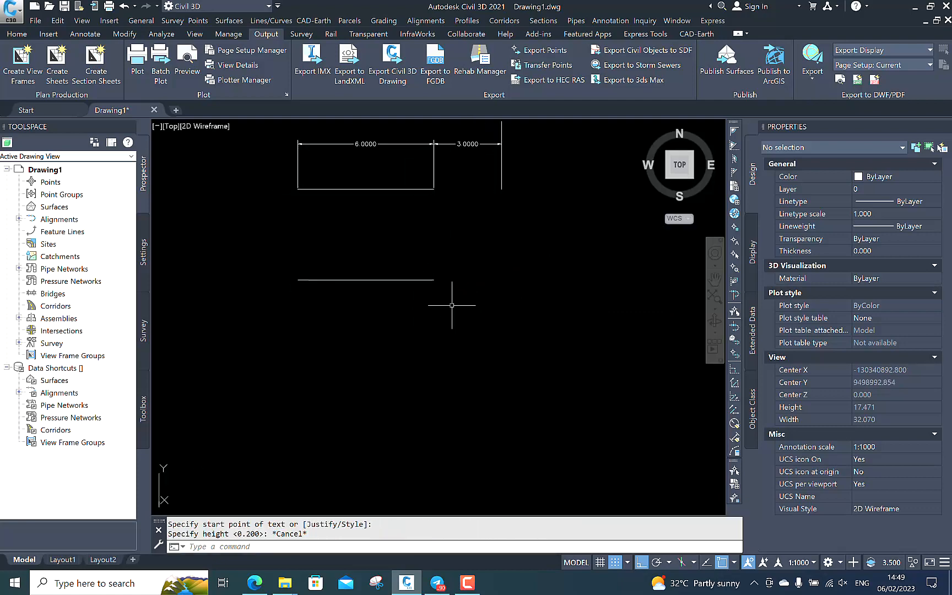
{"action": "type", "text": "TEx"}
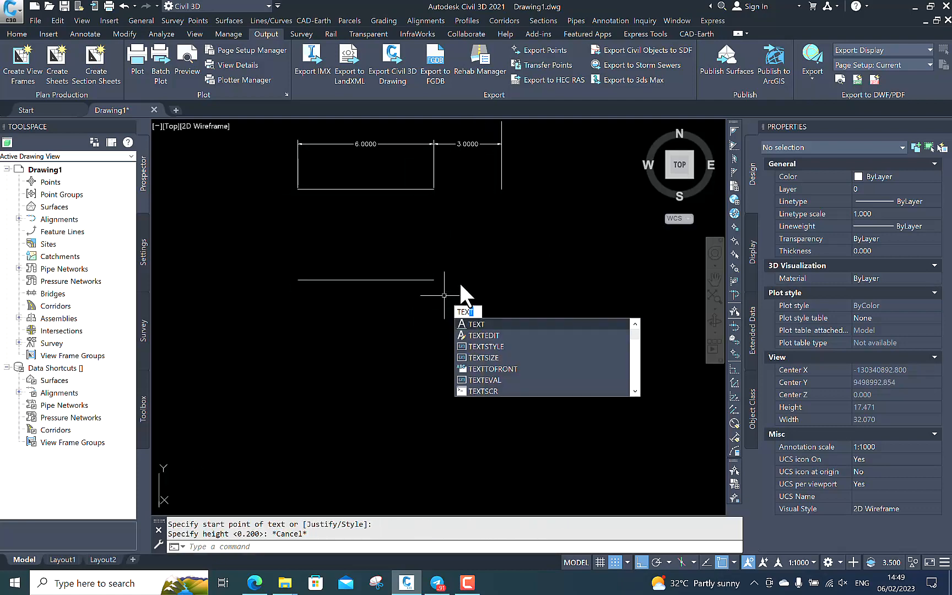
{"action": "type", "text": "t"}
{"action": "key", "text": "Return"}
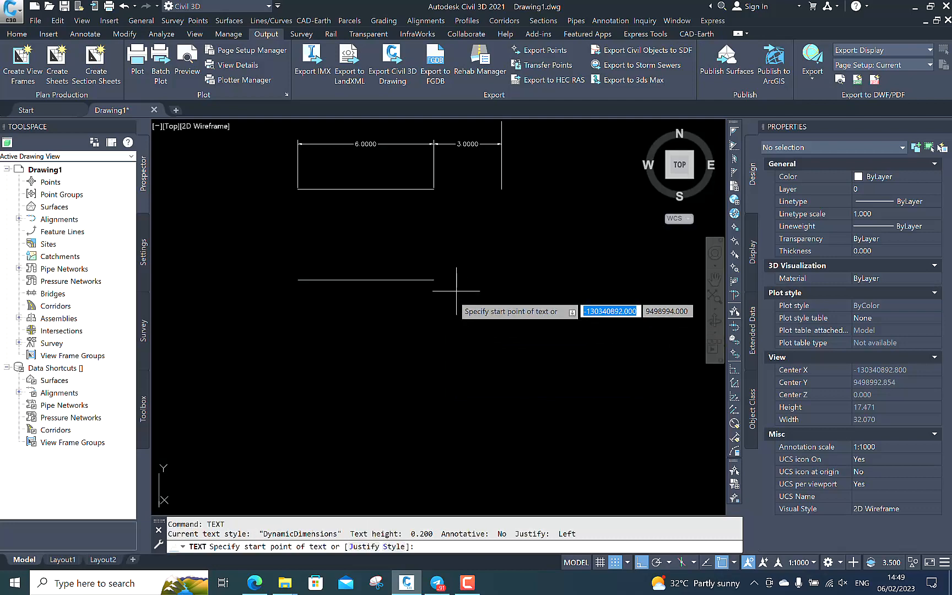
{"action": "left_click", "coordinate": [456, 291]}
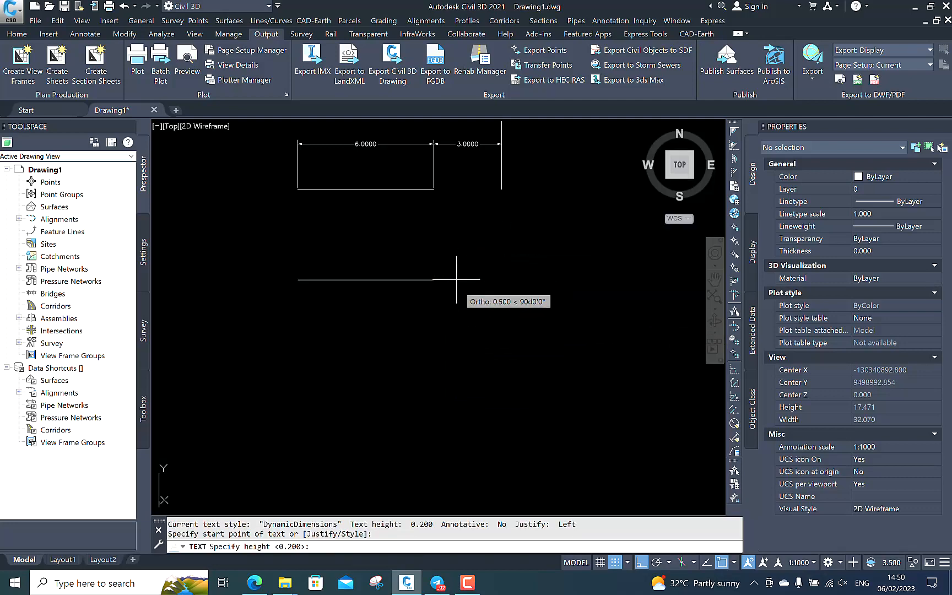
{"action": "left_click", "coordinate": [456, 291]}
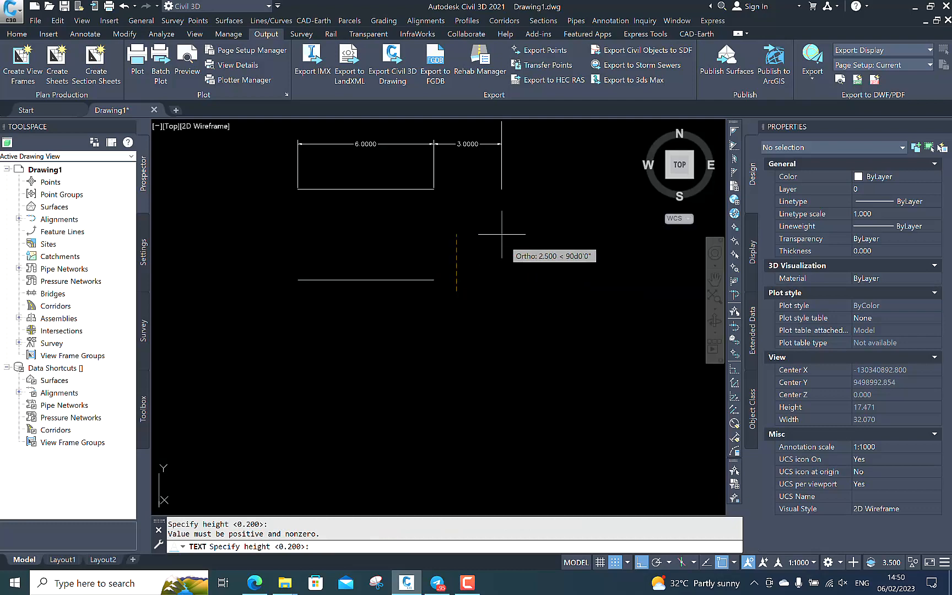
{"action": "left_click", "coordinate": [502, 223]}
{"action": "left_click", "coordinate": [512, 246]}
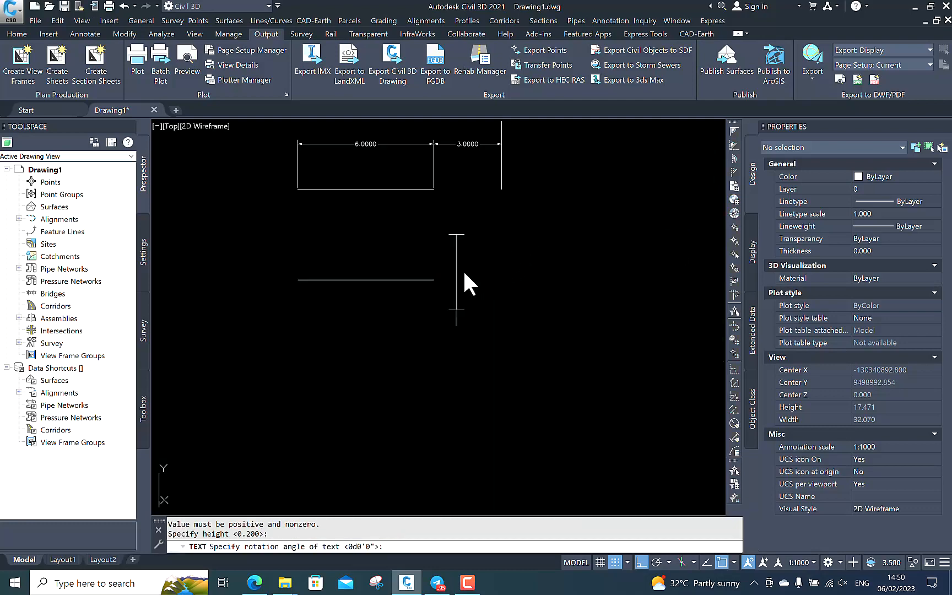
{"action": "type", "text": "U"}
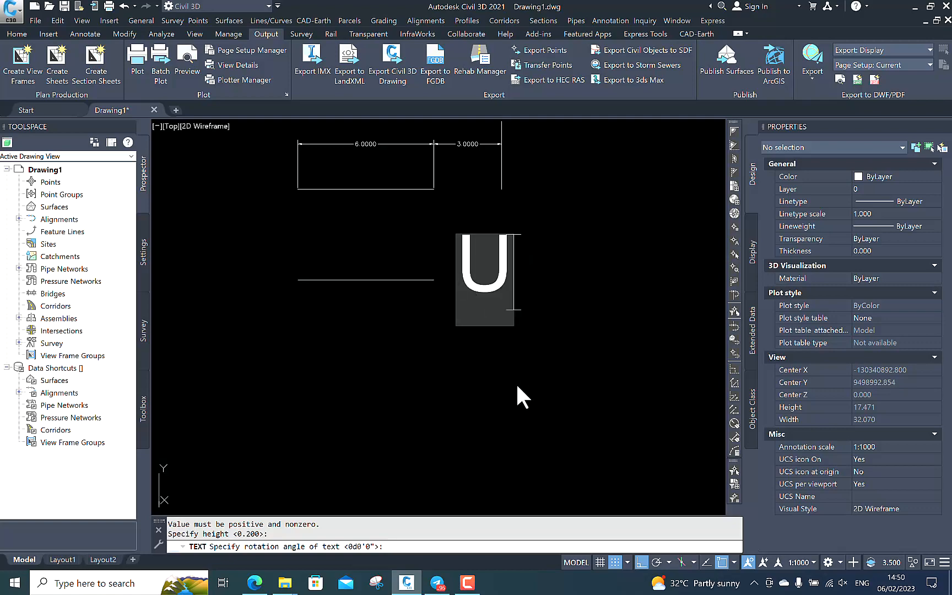
{"action": "left_click", "coordinate": [515, 382]}
{"action": "key", "text": "Escape"}
Step: Set the height of the text "U" to 2
{"action": "left_click", "coordinate": [538, 247]}
{"action": "left_click", "coordinate": [489, 276]}
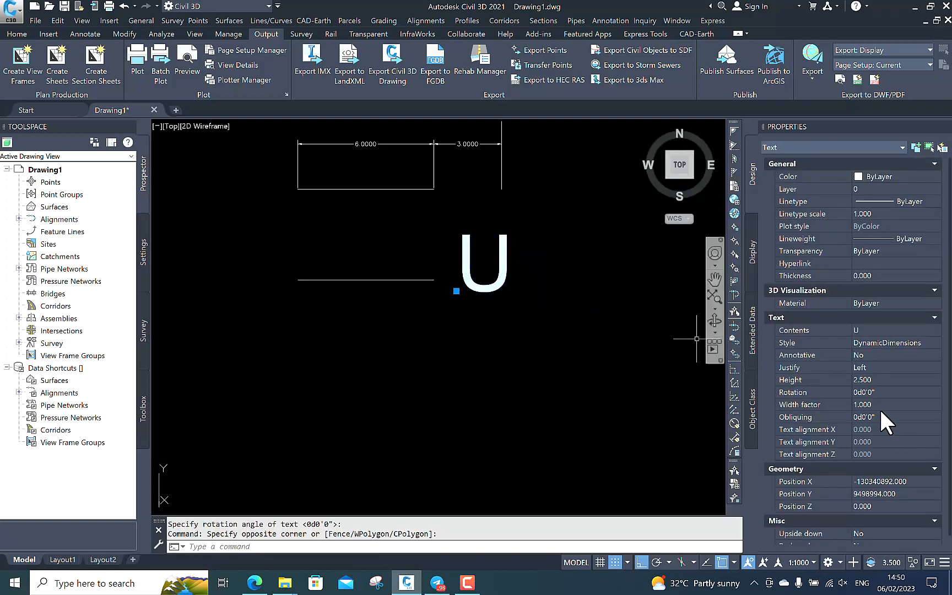
{"action": "left_click", "coordinate": [884, 381]}
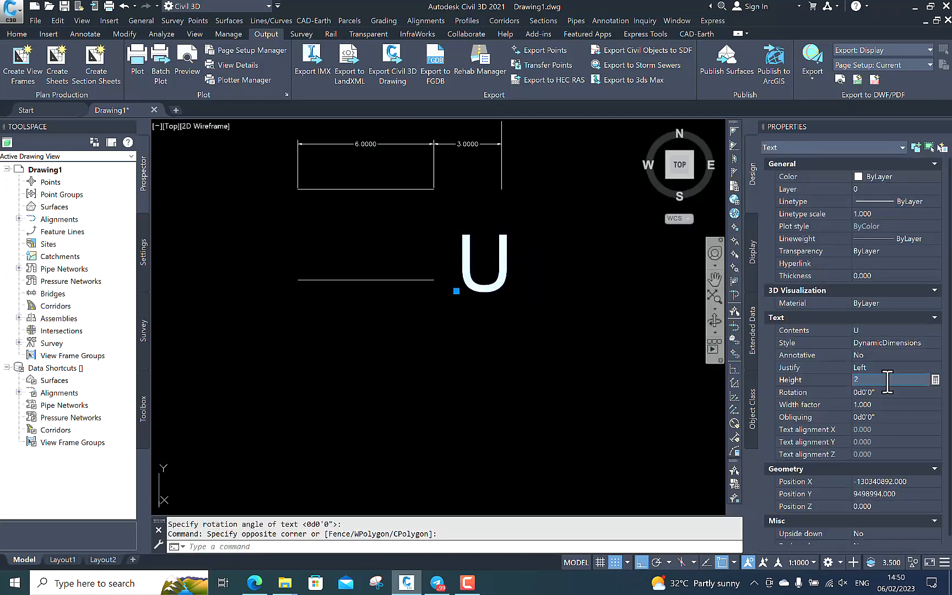
{"action": "type", "text": "2"}
{"action": "key", "text": "Return"}
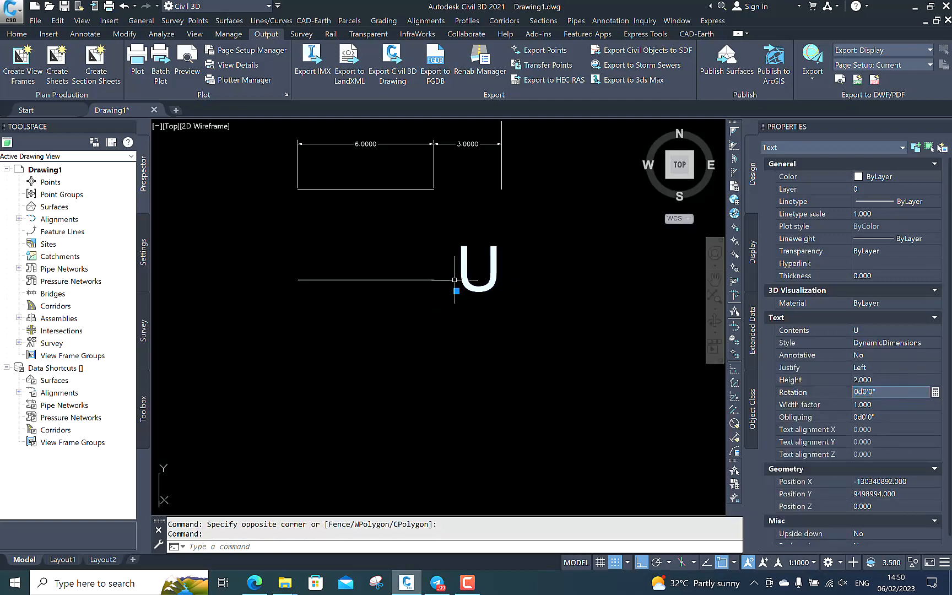
Step: Set the height of the text "U" to 1
{"action": "middle_click_drag", "start_coordinate": [488, 274], "coordinate": [471, 274]}
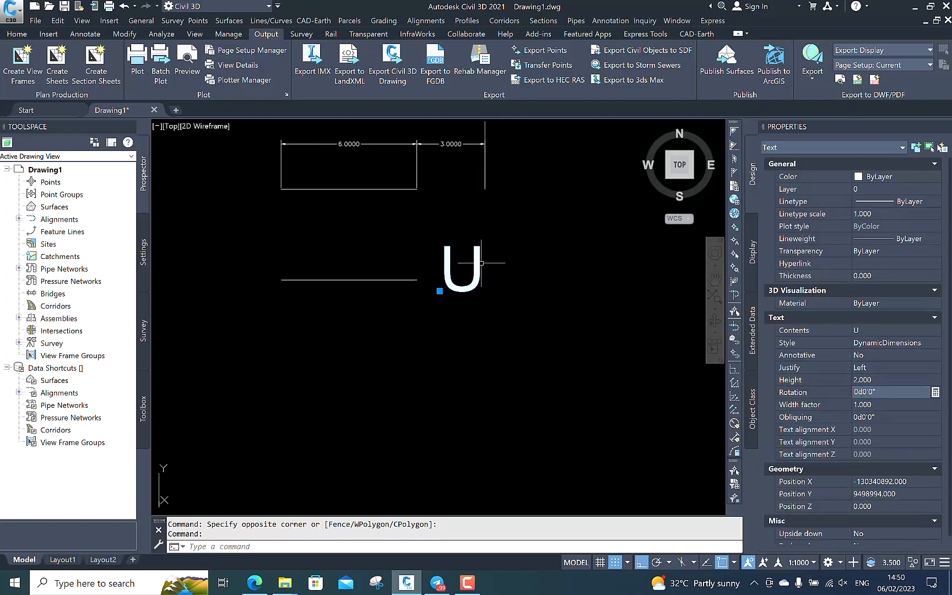
{"action": "left_click", "coordinate": [888, 378]}
{"action": "key", "text": "Tab"}
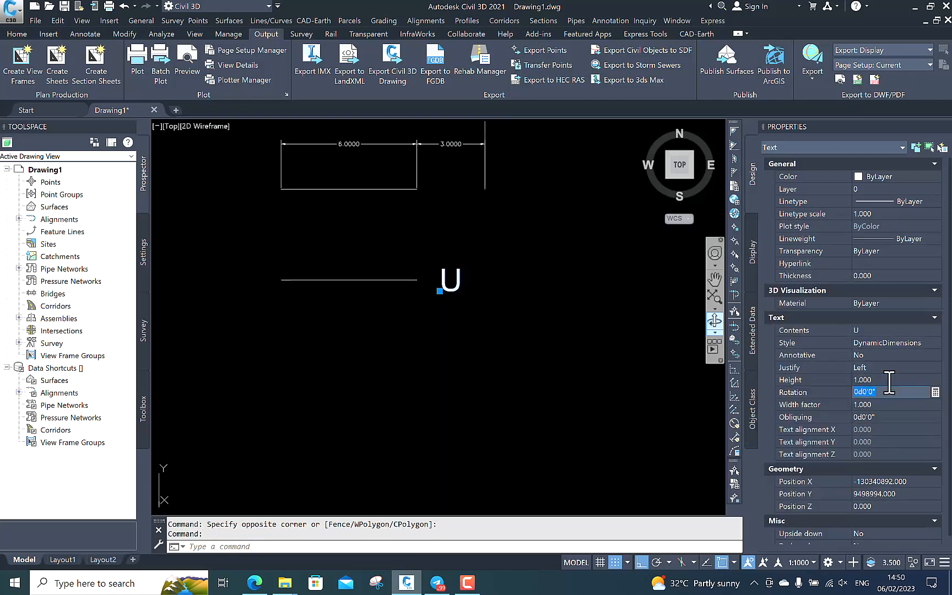
Step: Select the text "U" again and examine its style, height, rotation and obliquing properties
{"action": "scroll", "coordinate": [457, 263], "scroll_direction": "up", "scroll_amount": 2}
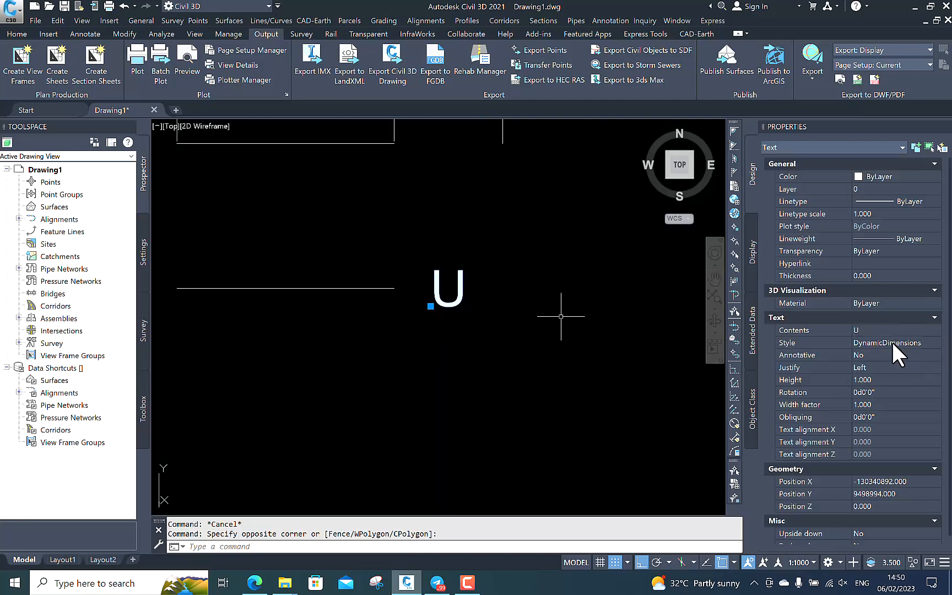
{"action": "left_click", "coordinate": [486, 289]}
{"action": "left_click", "coordinate": [397, 320]}
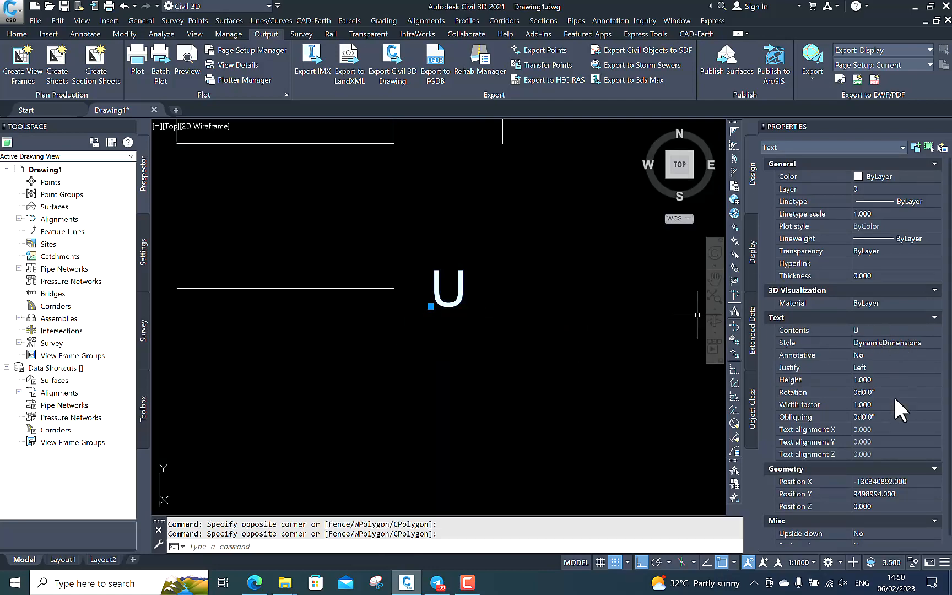
{"action": "left_click", "coordinate": [888, 379]}
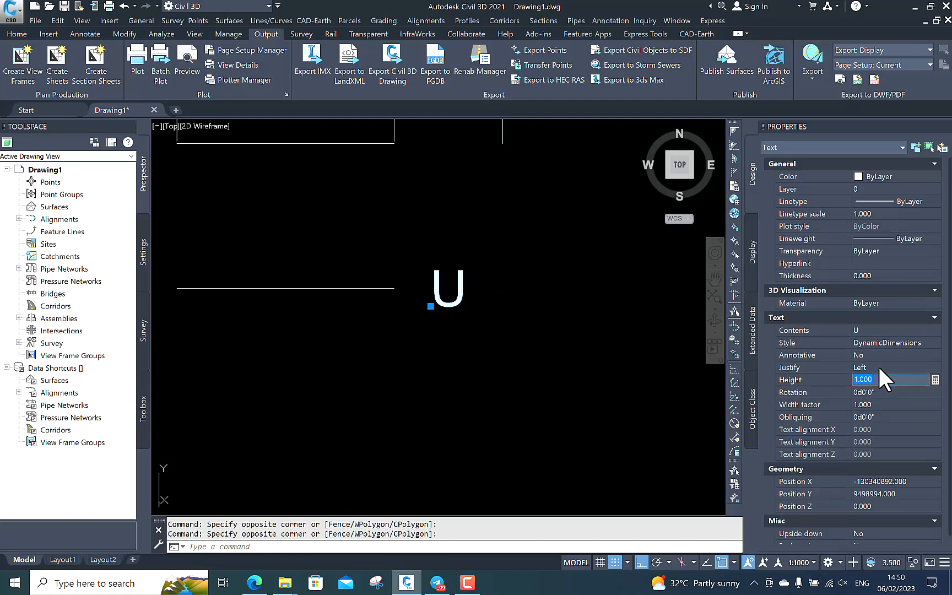
{"action": "left_click", "coordinate": [897, 344]}
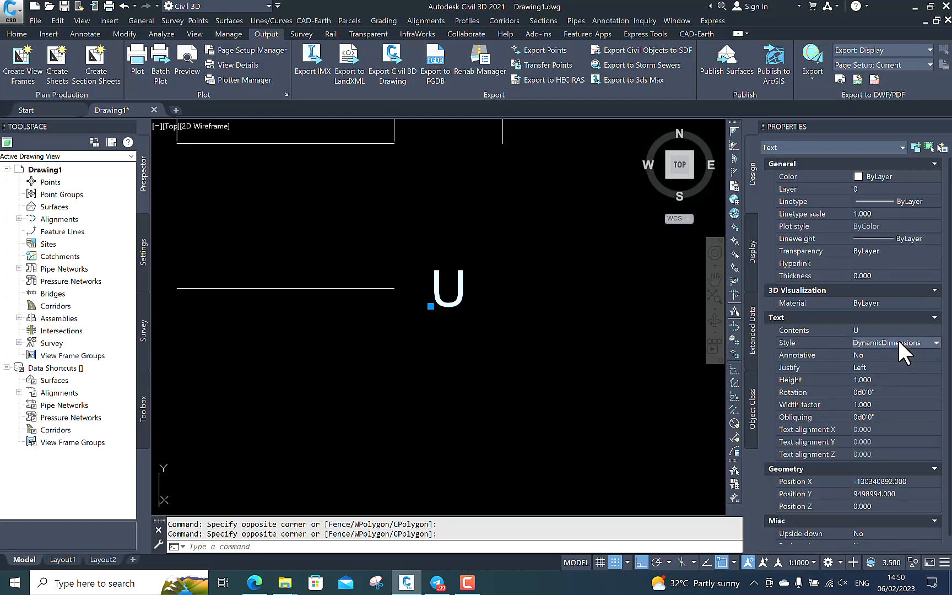
{"action": "left_click", "coordinate": [887, 376]}
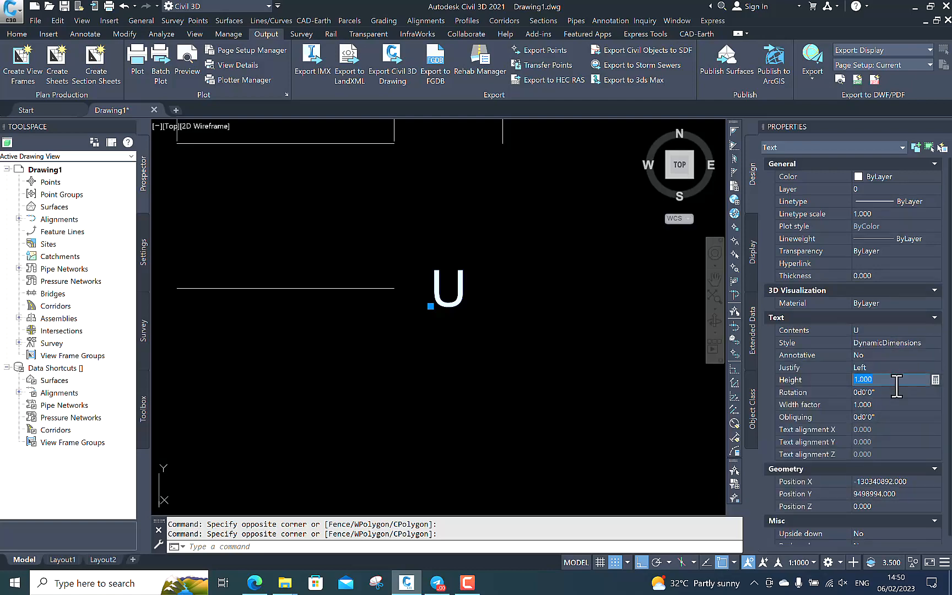
{"action": "left_click", "coordinate": [894, 392]}
{"action": "left_click", "coordinate": [891, 379]}
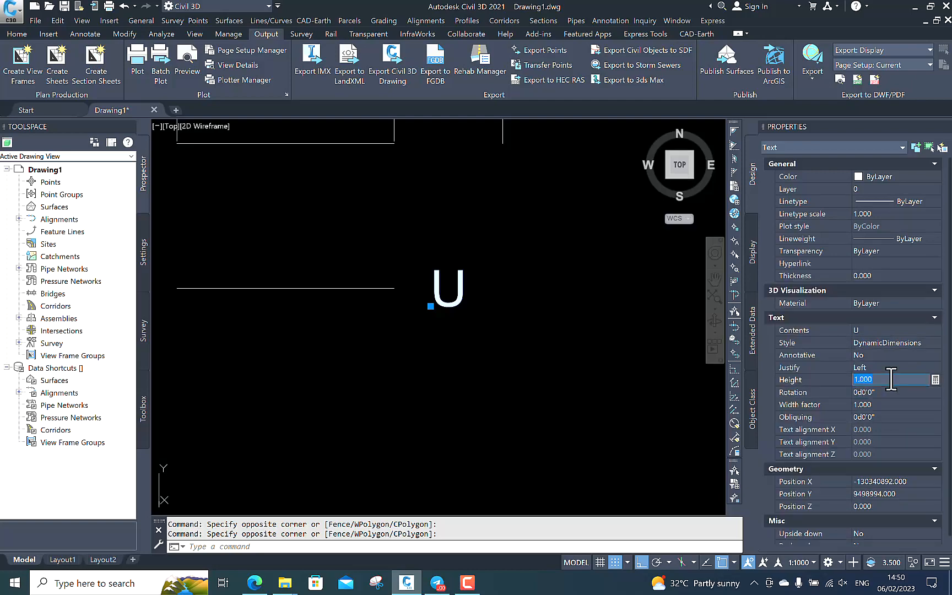
{"action": "left_click", "coordinate": [896, 416]}
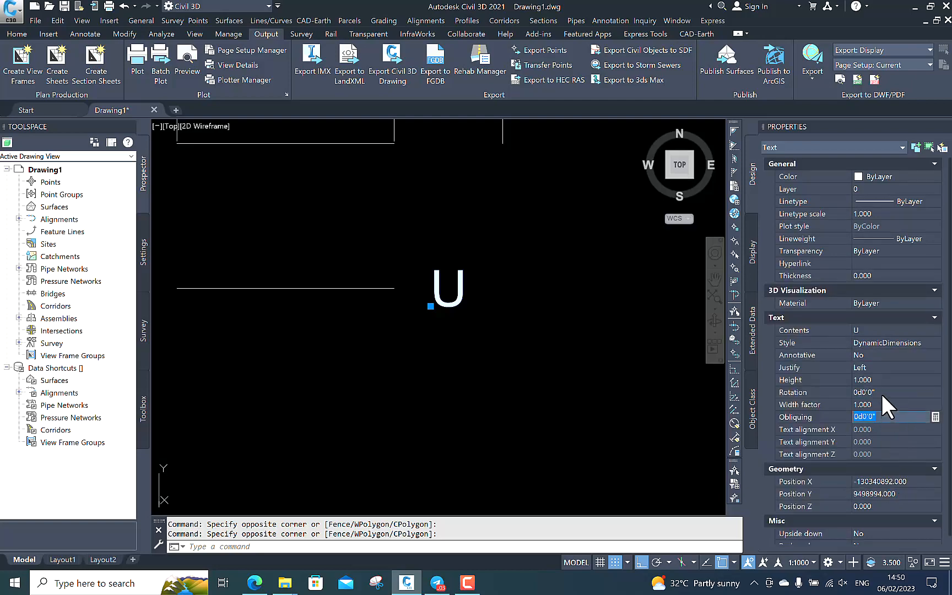
{"action": "left_click", "coordinate": [886, 379]}
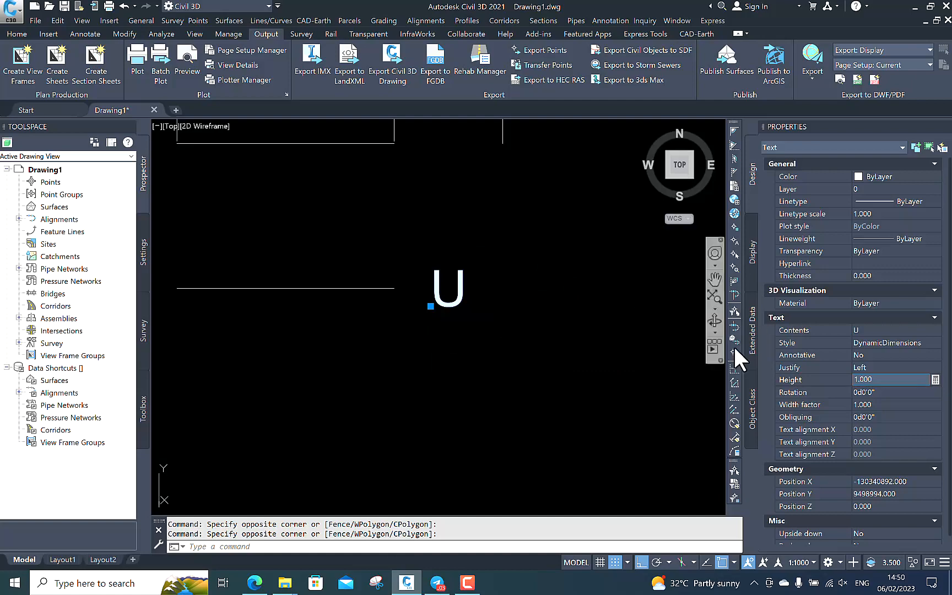
Step: Change the justification of the text "U" to Middle center
{"action": "left_click", "coordinate": [884, 367]}
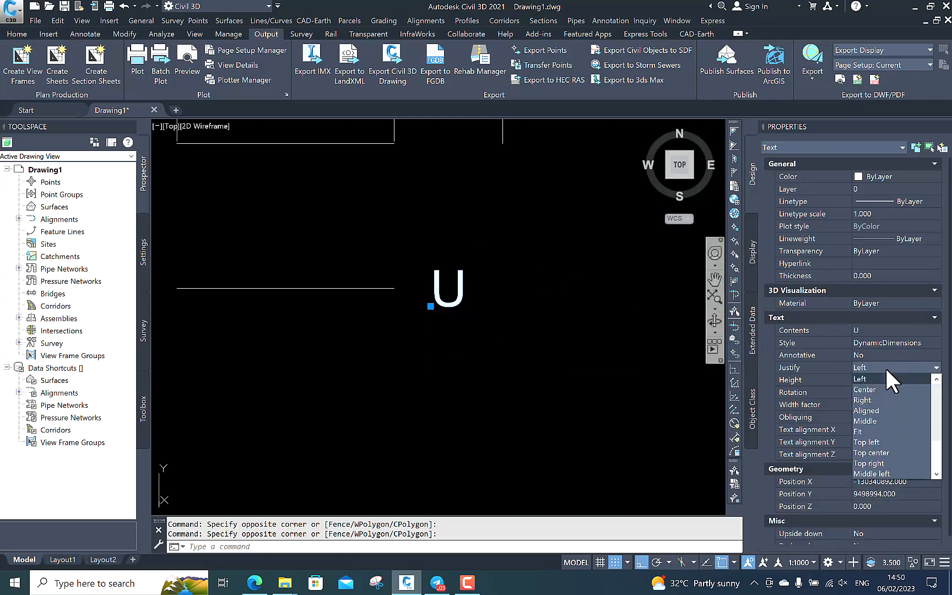
{"action": "scroll", "coordinate": [884, 466], "scroll_direction": "down", "scroll_amount": 2}
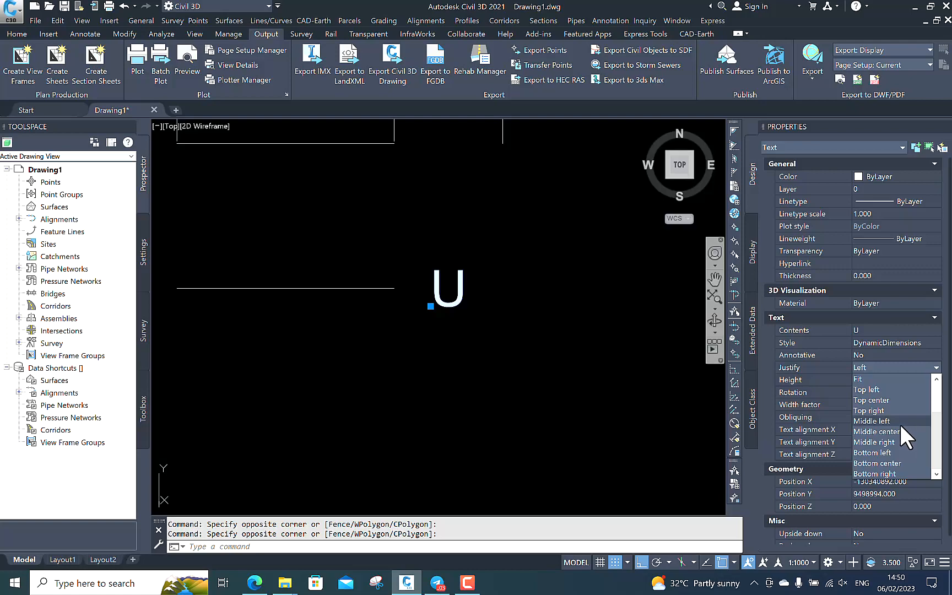
{"action": "left_click", "coordinate": [897, 431]}
Step: Move the text "U" by its middle center point onto the right endpoint of the lower horizontal line
{"action": "scroll", "coordinate": [402, 315], "scroll_direction": "up", "scroll_amount": 2}
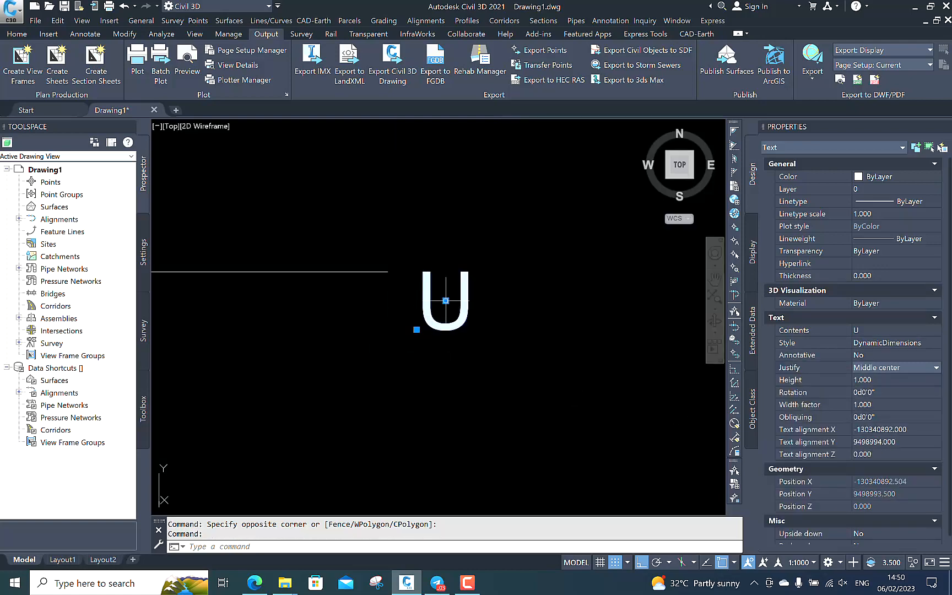
{"action": "left_click", "coordinate": [446, 300]}
{"action": "scroll", "coordinate": [382, 267], "scroll_direction": "up", "scroll_amount": 2}
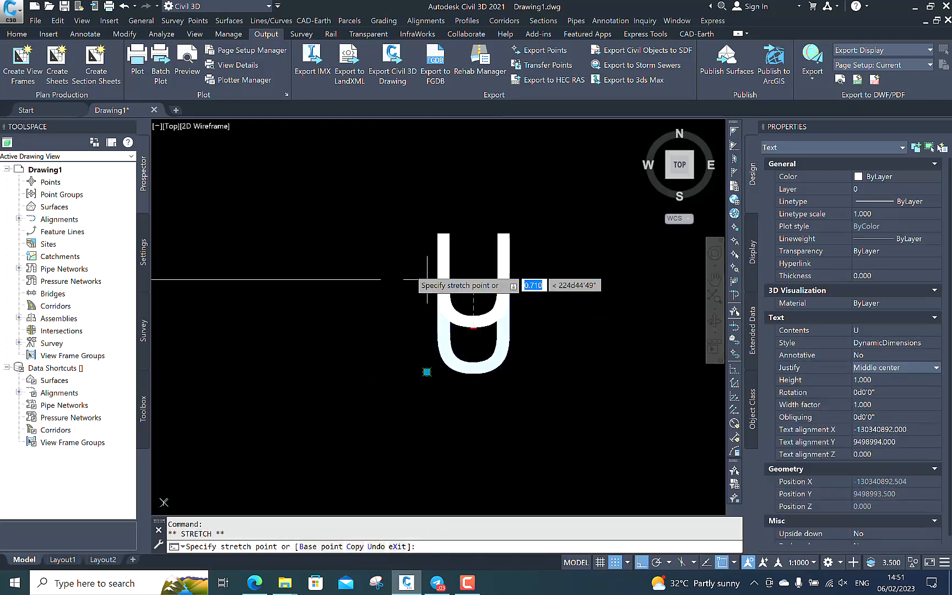
{"action": "left_click", "coordinate": [381, 280]}
{"action": "scroll", "coordinate": [478, 270], "scroll_direction": "down", "scroll_amount": 2}
{"action": "key", "text": "Escape"}
Step: Move the text "U" 2 units horizontally to the right of the lower line's endpoint
{"action": "left_click", "coordinate": [475, 300]}
{"action": "left_click", "coordinate": [370, 334]}
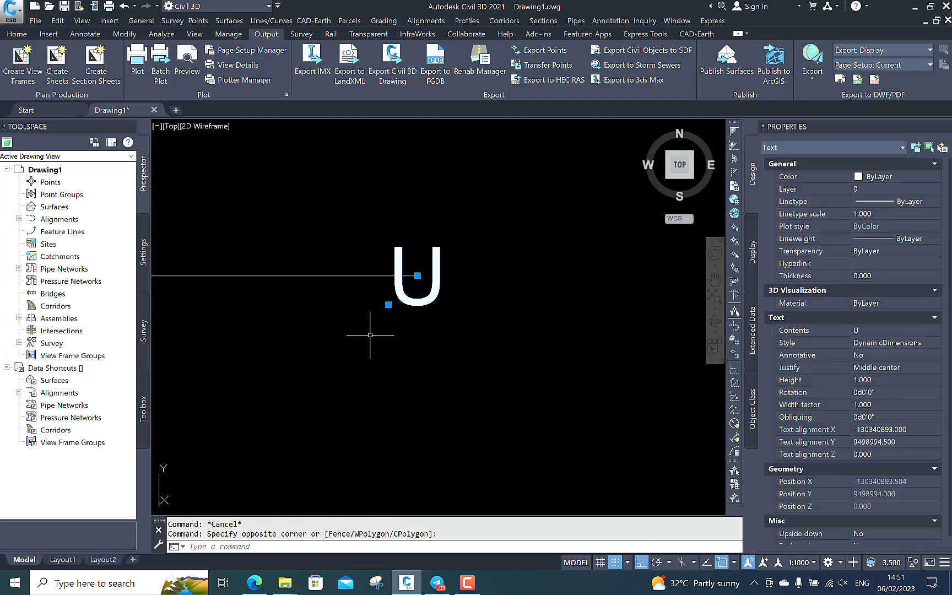
{"action": "middle_click_drag", "start_coordinate": [369, 335], "coordinate": [338, 344]}
{"action": "type", "text": "m"}
{"action": "key", "text": "Return"}
{"action": "left_click", "coordinate": [359, 370]}
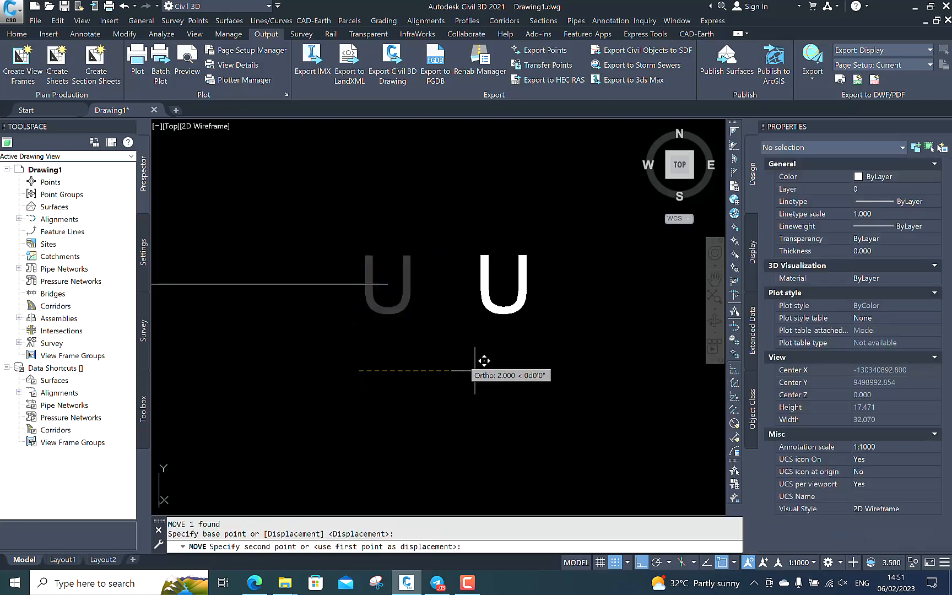
{"action": "type", "text": "2"}
{"action": "key", "text": "Return"}
{"action": "scroll", "coordinate": [523, 334], "scroll_direction": "down", "scroll_amount": 2}
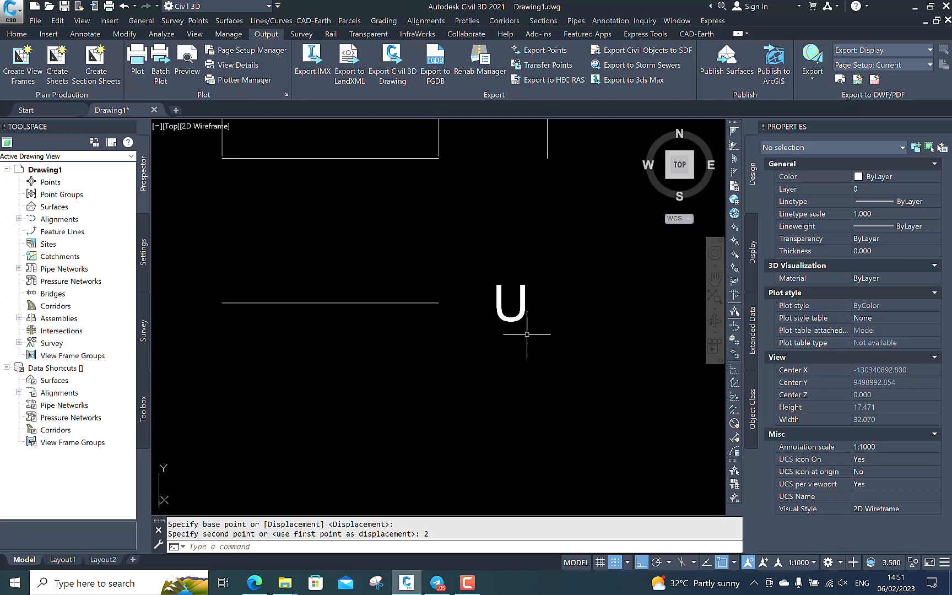
Step: Move the text "U" 1 unit horizontally back to the left, towards the lower line's endpoint
{"action": "left_click", "coordinate": [547, 308]}
{"action": "left_click", "coordinate": [489, 340]}
{"action": "middle_click_drag", "start_coordinate": [489, 340], "coordinate": [498, 331]}
{"action": "type", "text": "m"}
{"action": "key", "text": "Return"}
{"action": "left_click", "coordinate": [556, 347]}
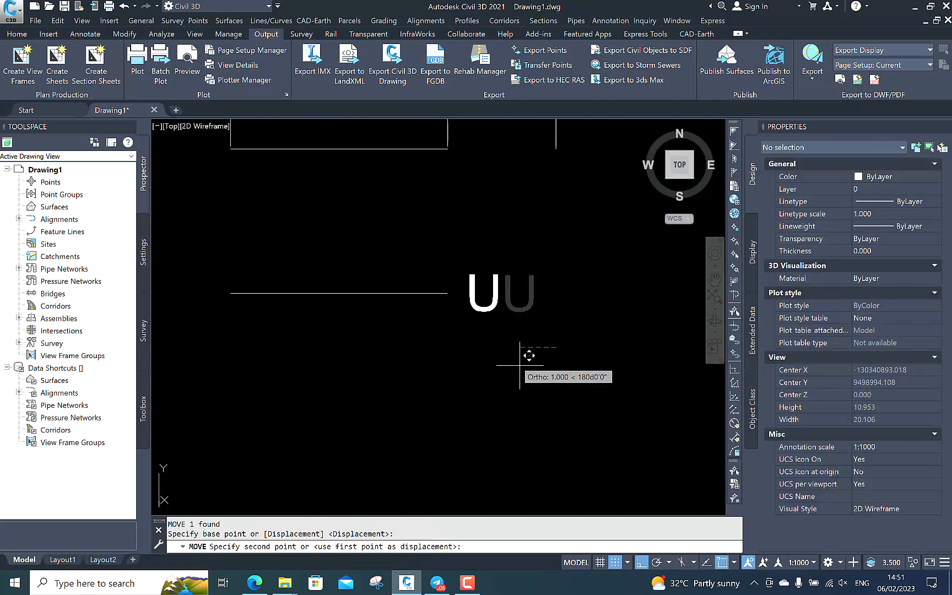
{"action": "type", "text": "1"}
{"action": "key", "text": "Return"}
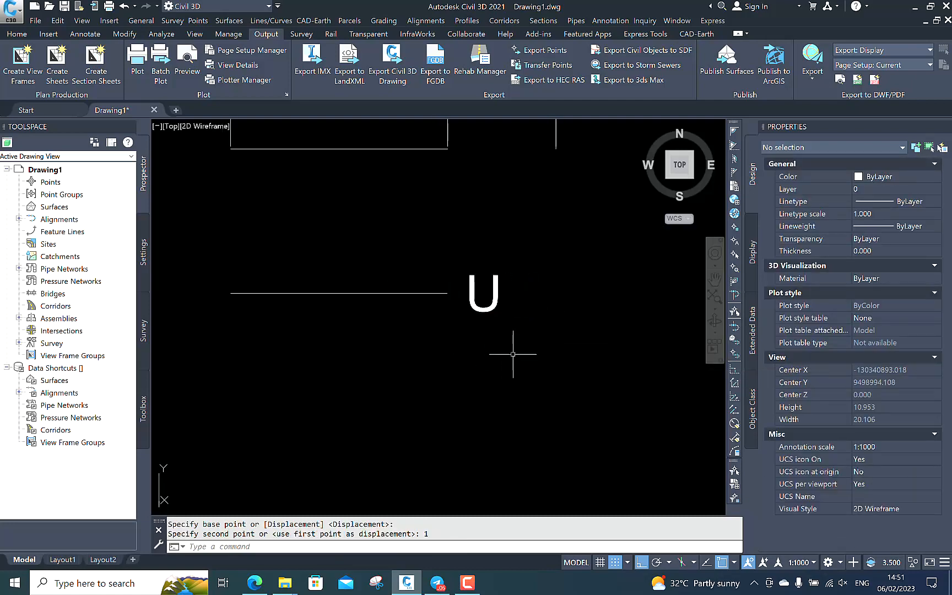
Step: Measure the horizontal distance from the lower line's right endpoint to the centre of the text "U"
{"action": "scroll", "coordinate": [543, 325], "scroll_direction": "up", "scroll_amount": 2}
{"action": "scroll", "coordinate": [462, 311], "scroll_direction": "down", "scroll_amount": 4}
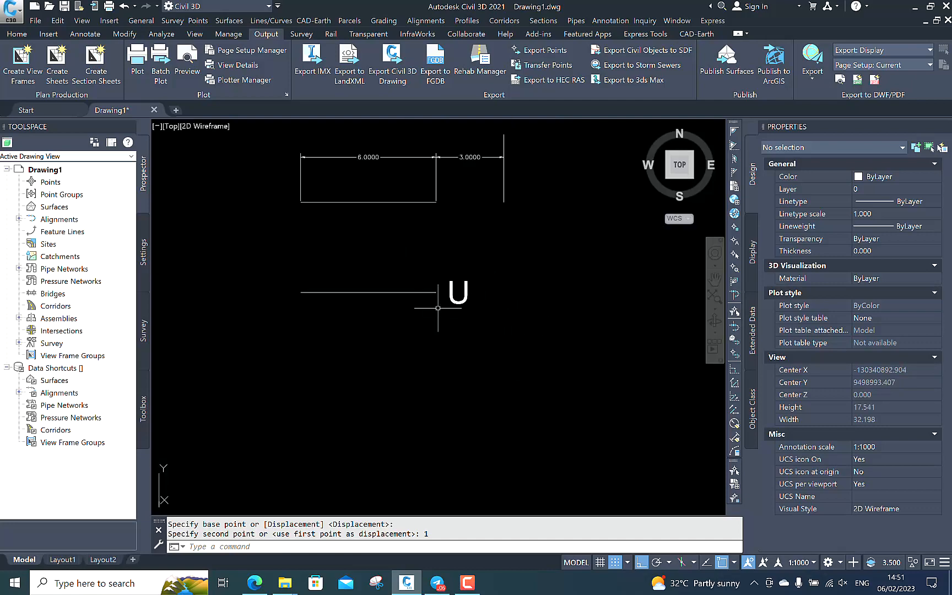
{"action": "middle_click_drag", "start_coordinate": [364, 303], "coordinate": [405, 315]}
{"action": "left_click", "coordinate": [459, 278]}
{"action": "left_click", "coordinate": [403, 334]}
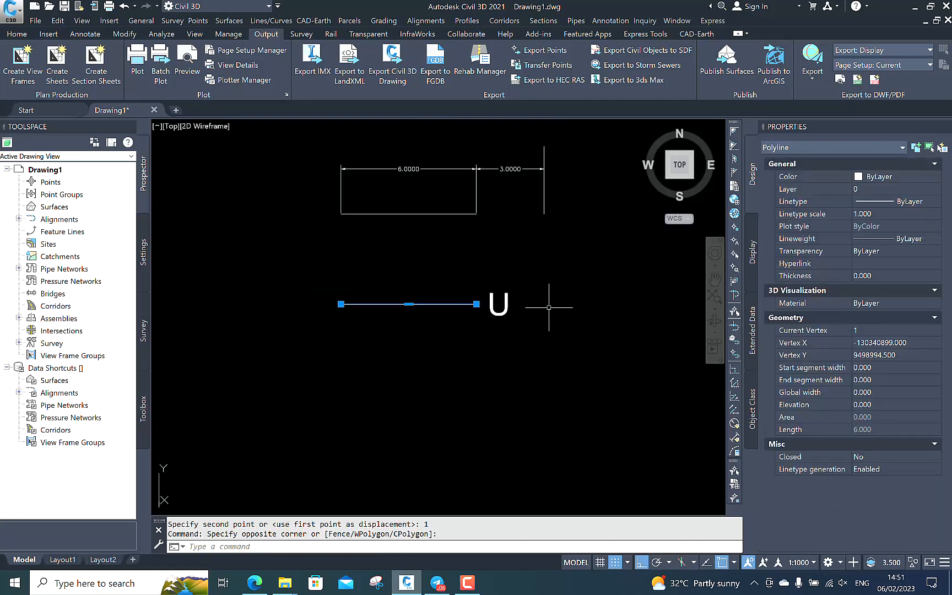
{"action": "key", "text": "Escape"}
{"action": "scroll", "coordinate": [542, 298], "scroll_direction": "up", "scroll_amount": 2}
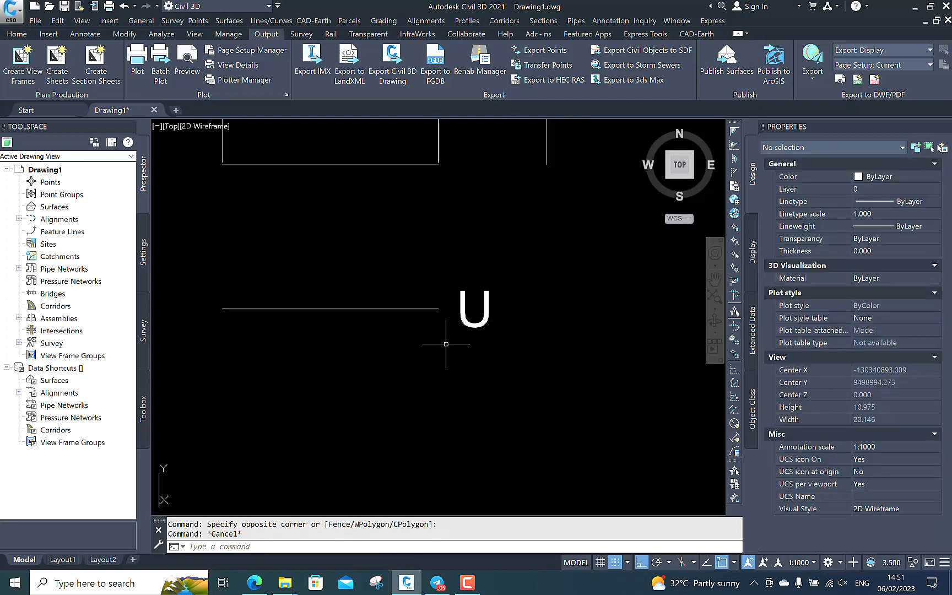
{"action": "type", "text": "di"}
{"action": "key", "text": "Return"}
{"action": "left_click", "coordinate": [439, 308]}
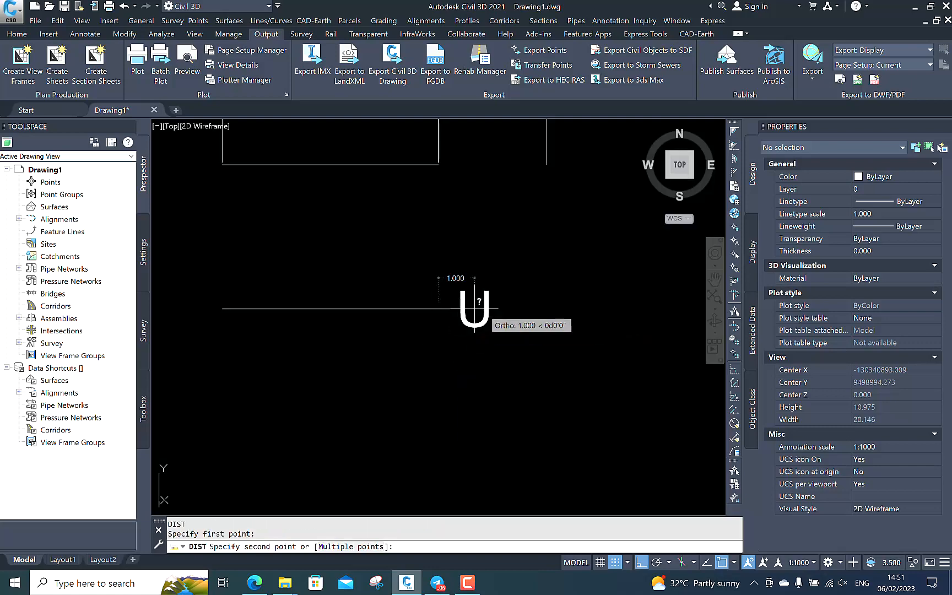
{"action": "key", "text": "Escape"}
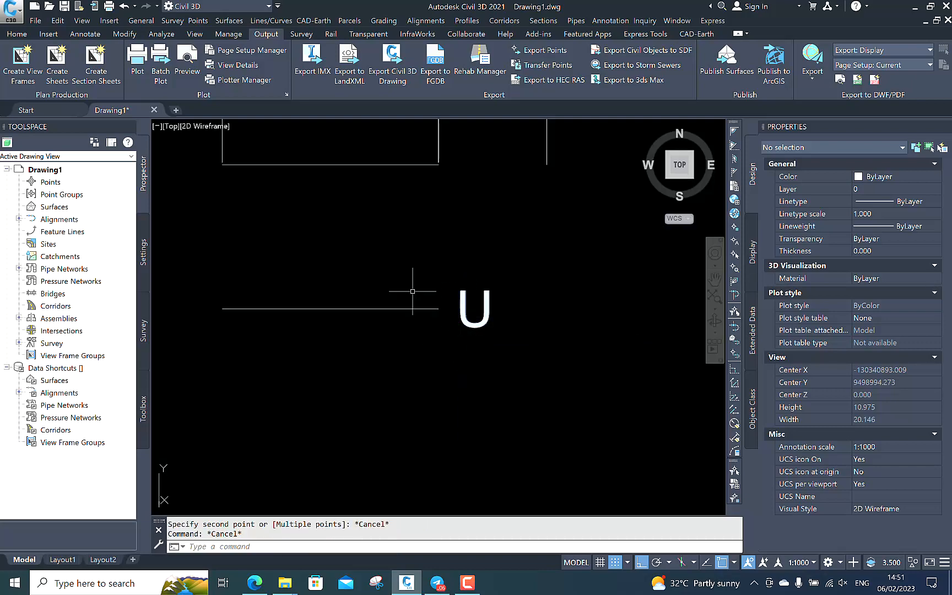
{"action": "left_click", "coordinate": [412, 291]}
{"action": "left_click", "coordinate": [337, 351]}
{"action": "middle_click_drag", "start_coordinate": [296, 382], "coordinate": [292, 400]}
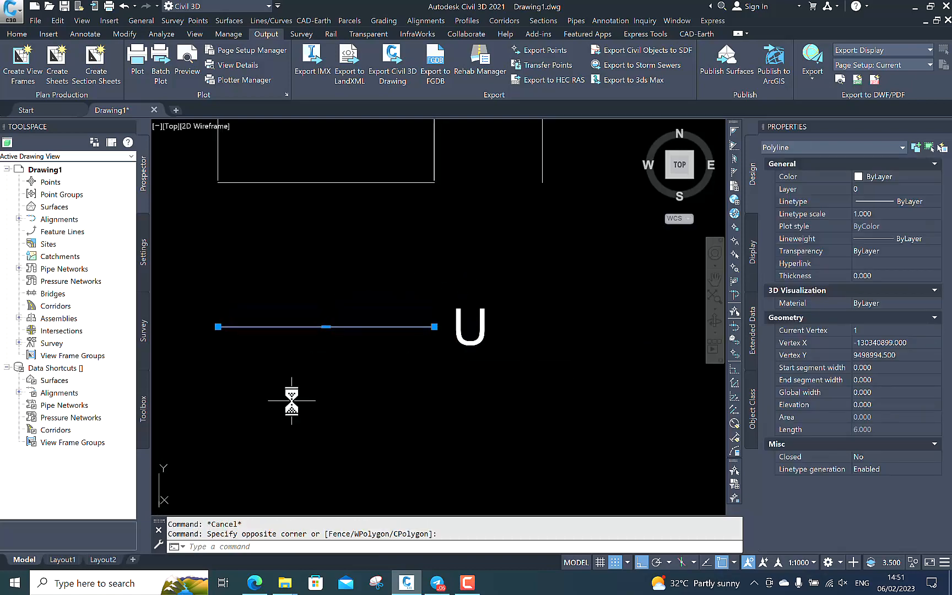
{"action": "key", "text": "Escape"}
{"action": "key", "text": "Escape"}
{"action": "left_click", "coordinate": [342, 309]}
{"action": "left_click", "coordinate": [312, 359]}
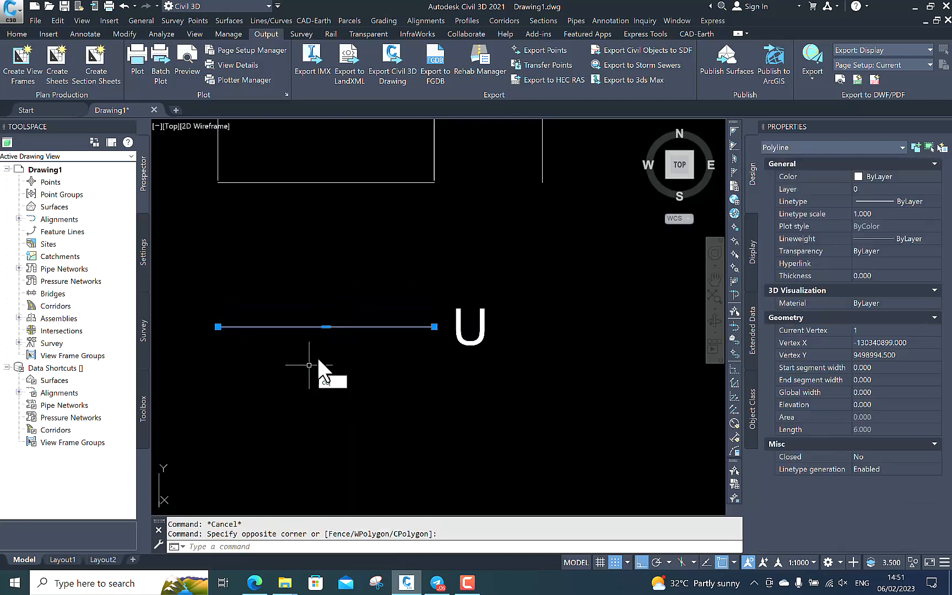
{"action": "type", "text": "co"}
{"action": "key", "text": "Return"}
{"action": "left_click", "coordinate": [218, 326]}
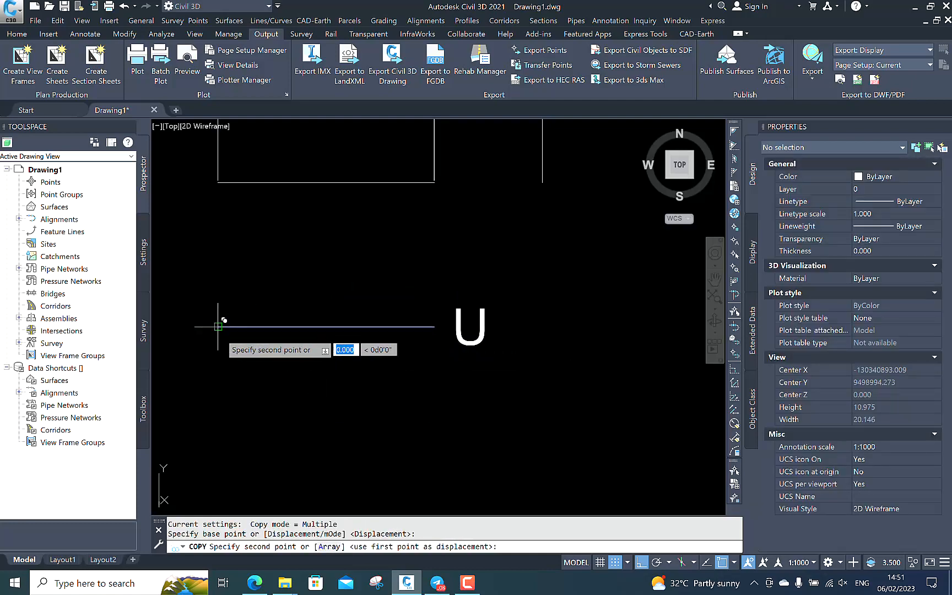
{"action": "key", "text": "Escape"}
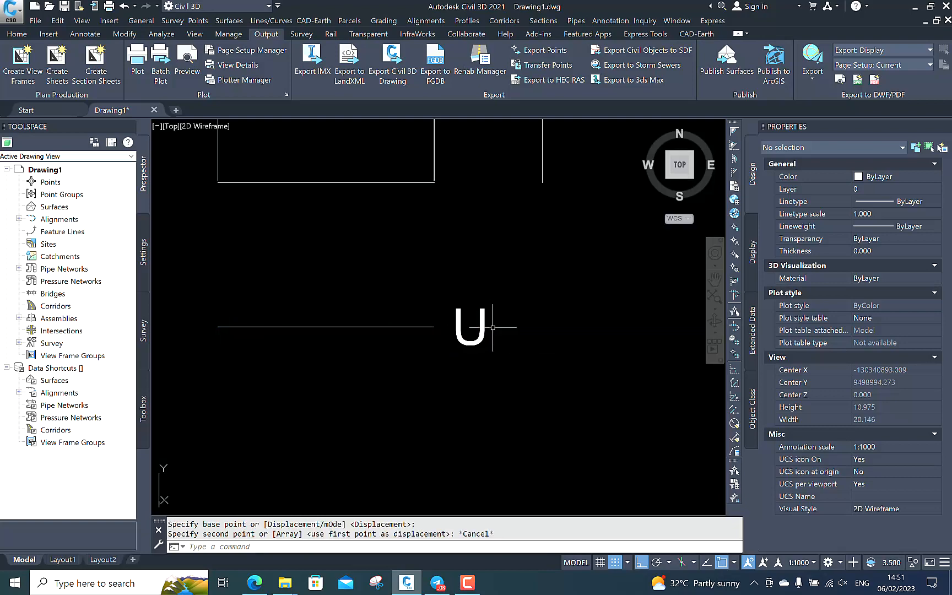
Step: Set the height of the text "U" to 2
{"action": "left_click", "coordinate": [503, 323]}
{"action": "left_click", "coordinate": [442, 371]}
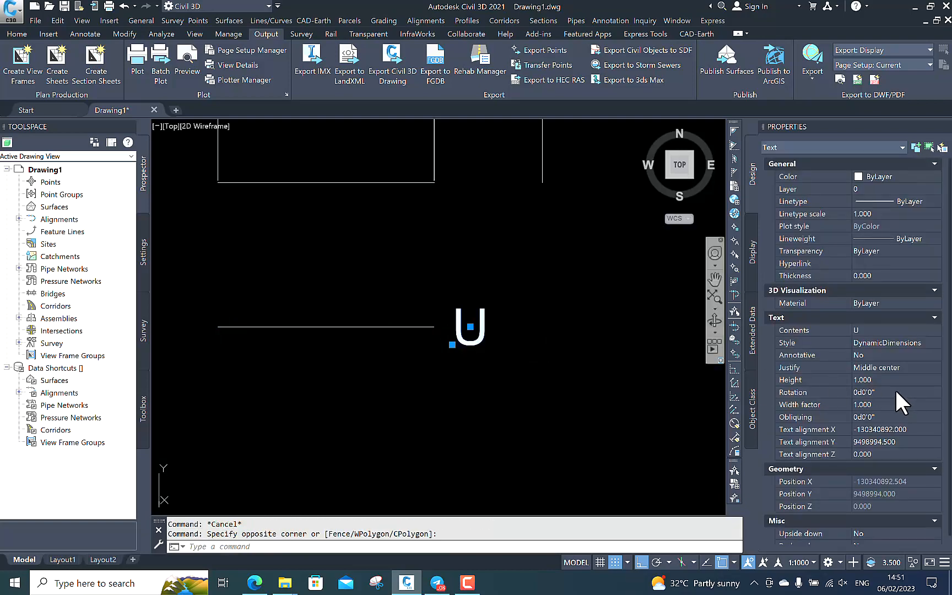
{"action": "left_click", "coordinate": [891, 380]}
{"action": "type", "text": "2"}
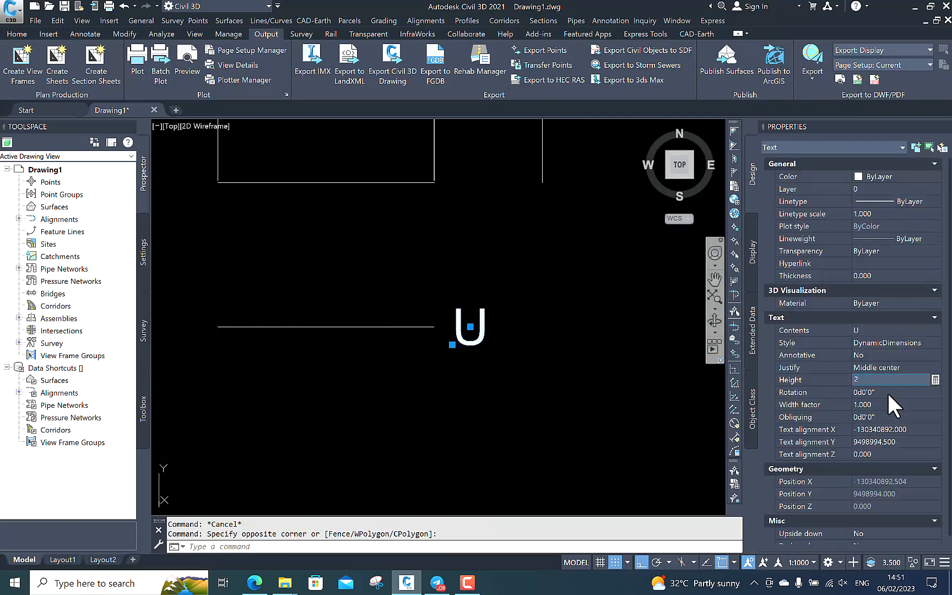
{"action": "key", "text": "Return"}
{"action": "key", "text": "Escape"}
{"action": "middle_click_drag", "start_coordinate": [480, 372], "coordinate": [532, 347]}
{"action": "left_click", "coordinate": [456, 274]}
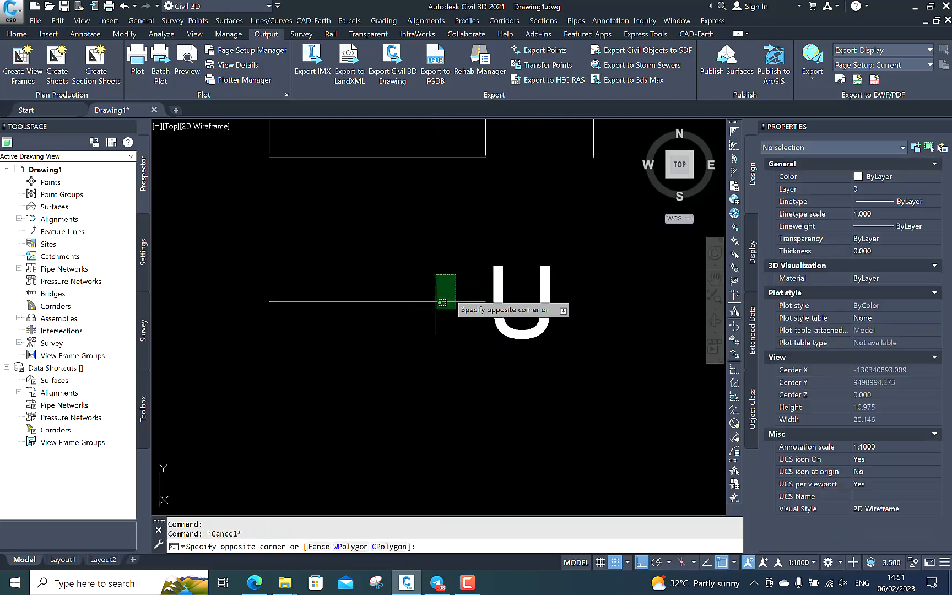
{"action": "left_click", "coordinate": [442, 304]}
{"action": "middle_click_drag", "start_coordinate": [325, 346], "coordinate": [364, 335]}
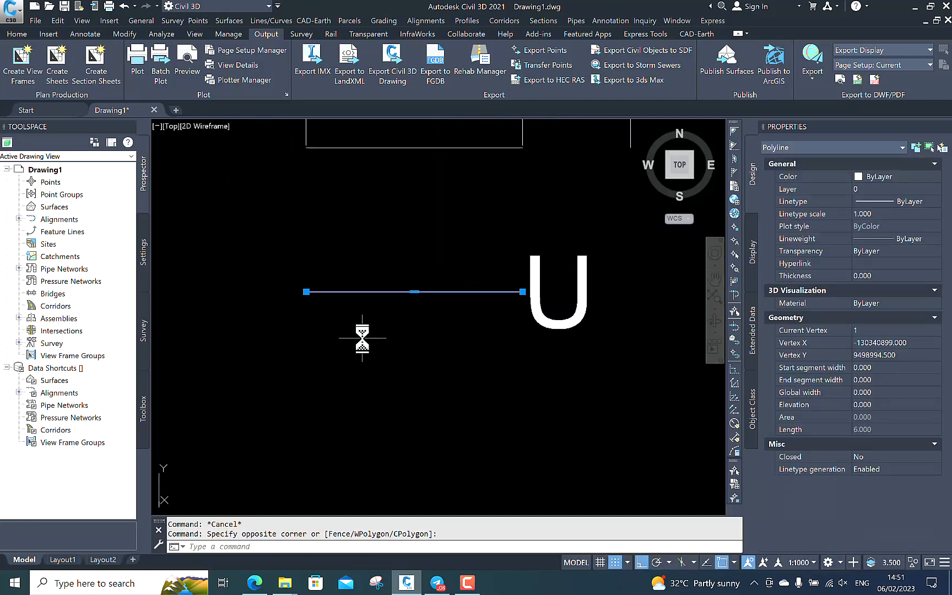
{"action": "left_click", "coordinate": [522, 292]}
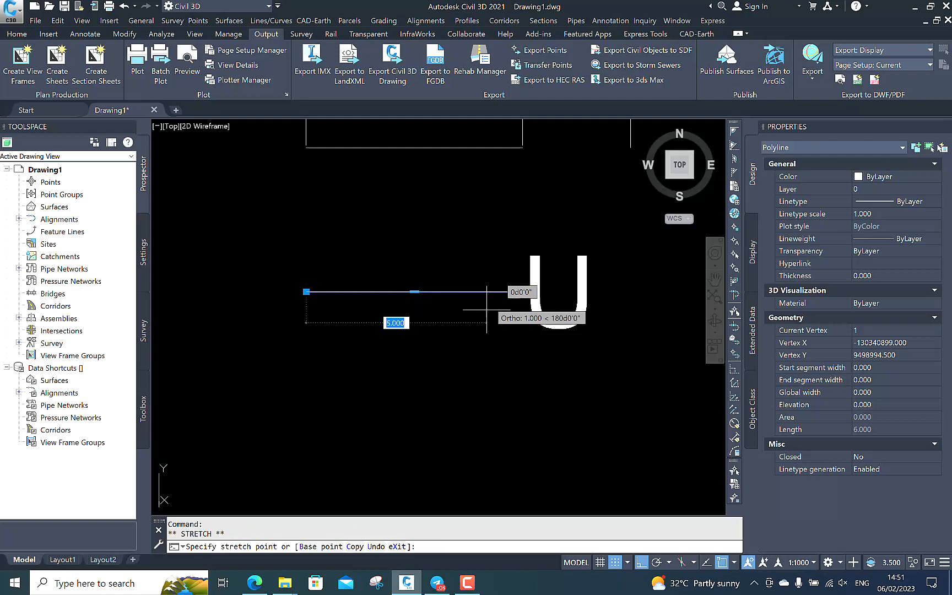
{"action": "key", "text": "Escape"}
{"action": "key", "text": "Escape"}
{"action": "scroll", "coordinate": [389, 317], "scroll_direction": "down", "scroll_amount": 2}
{"action": "left_click", "coordinate": [396, 292]}
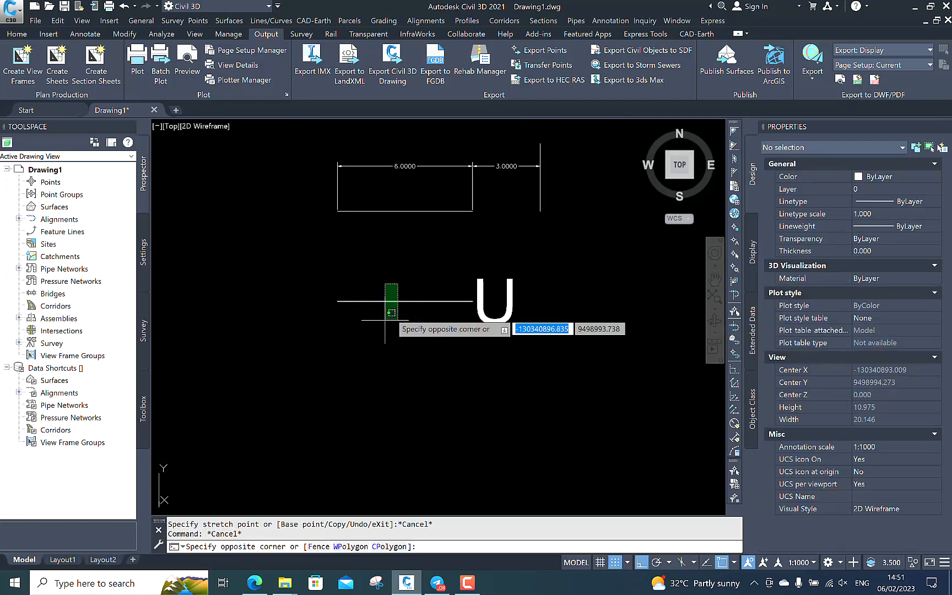
{"action": "left_click", "coordinate": [379, 323]}
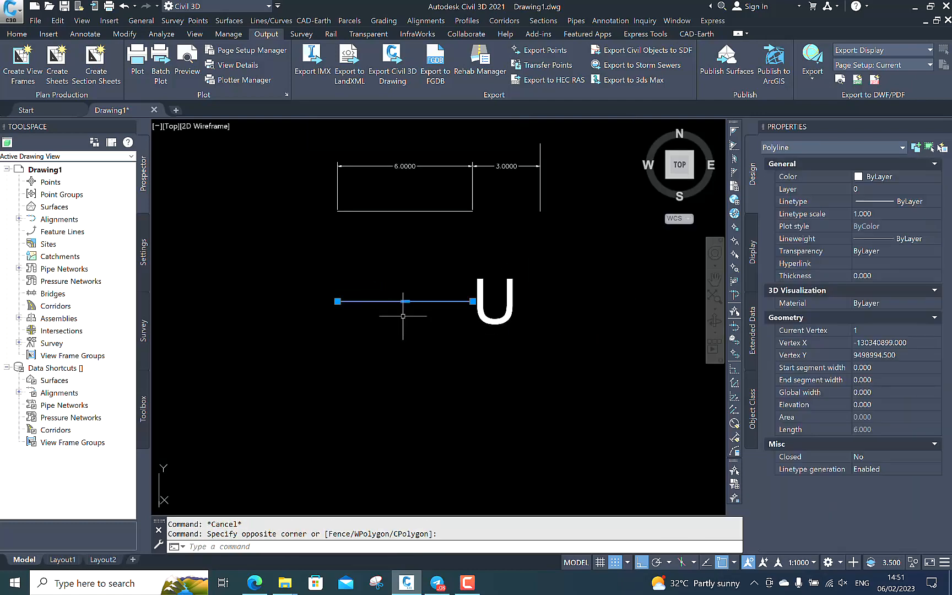
{"action": "key", "text": "Escape"}
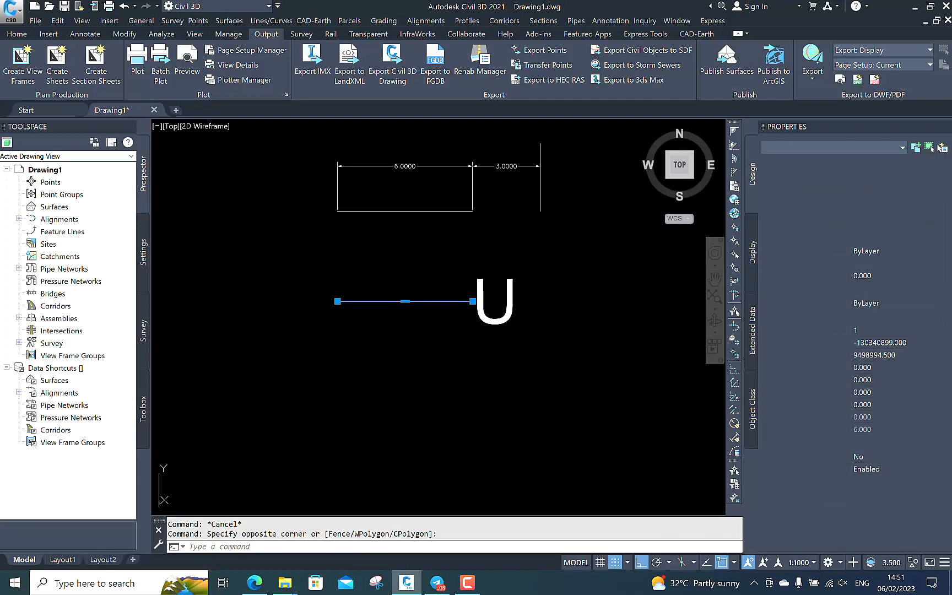
{"action": "left_click", "coordinate": [445, 288]}
{"action": "left_click", "coordinate": [431, 306]}
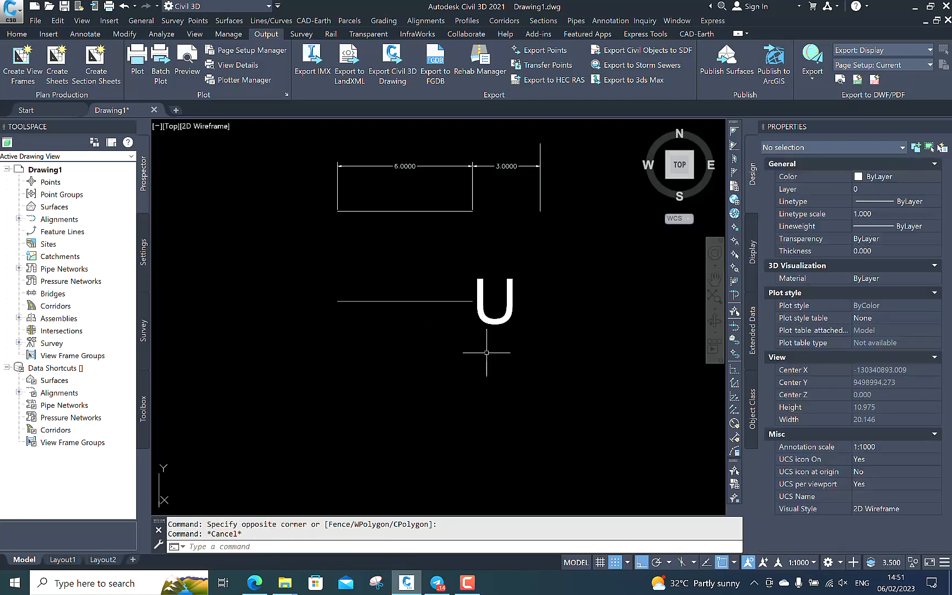
{"action": "type", "text": "xl"}
{"action": "key", "text": "Return"}
{"action": "type", "text": "v"}
{"action": "key", "text": "Return"}
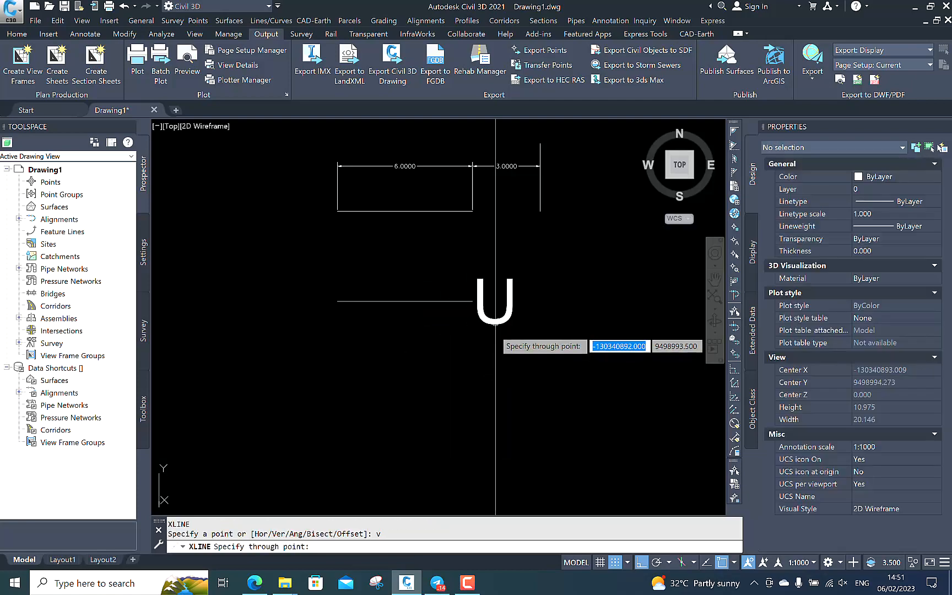
{"action": "key", "text": "Escape"}
{"action": "left_click", "coordinate": [447, 302]}
{"action": "left_click", "coordinate": [400, 333]}
{"action": "left_click", "coordinate": [367, 344]}
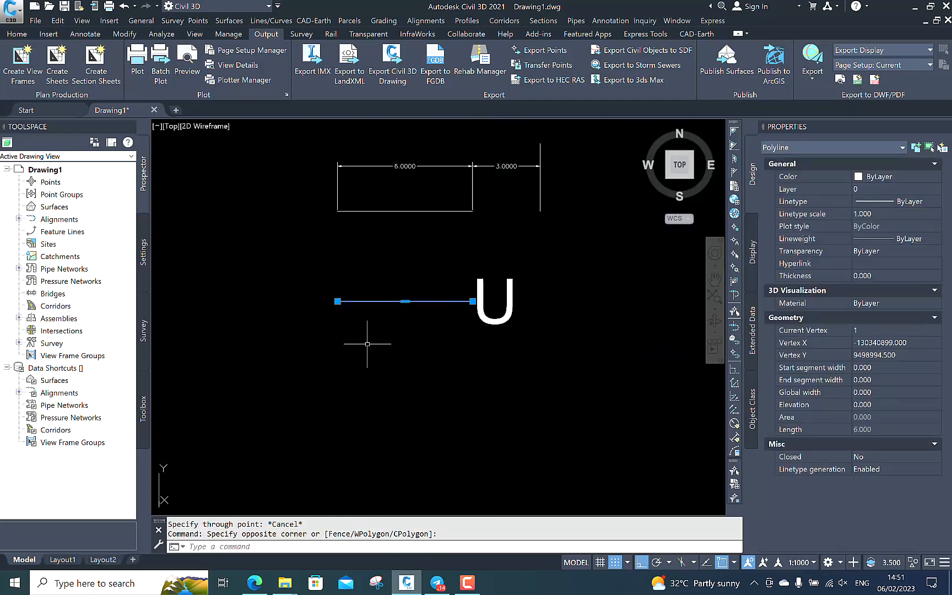
{"action": "key", "text": "Escape"}
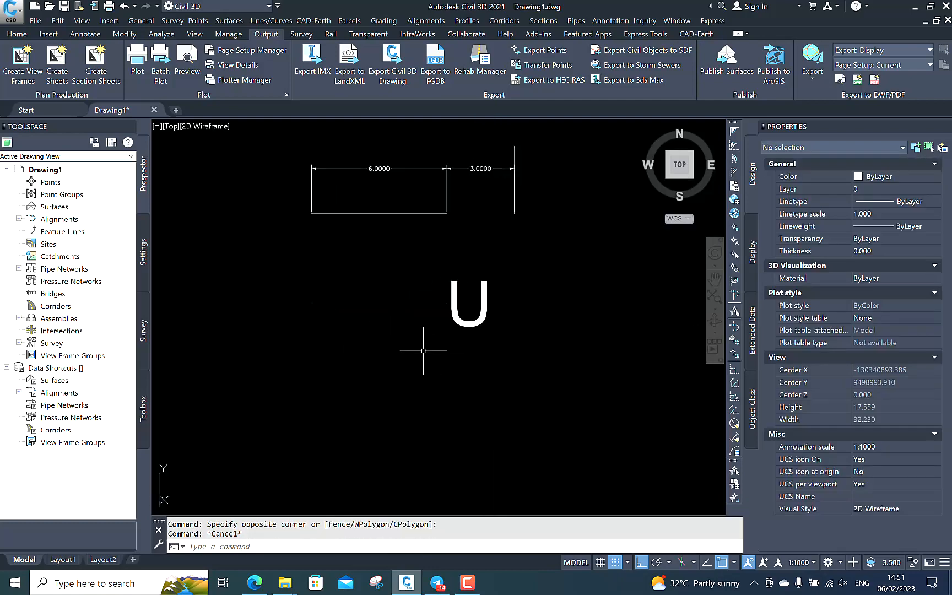
{"action": "type", "text": "pl"}
{"action": "key", "text": "Return"}
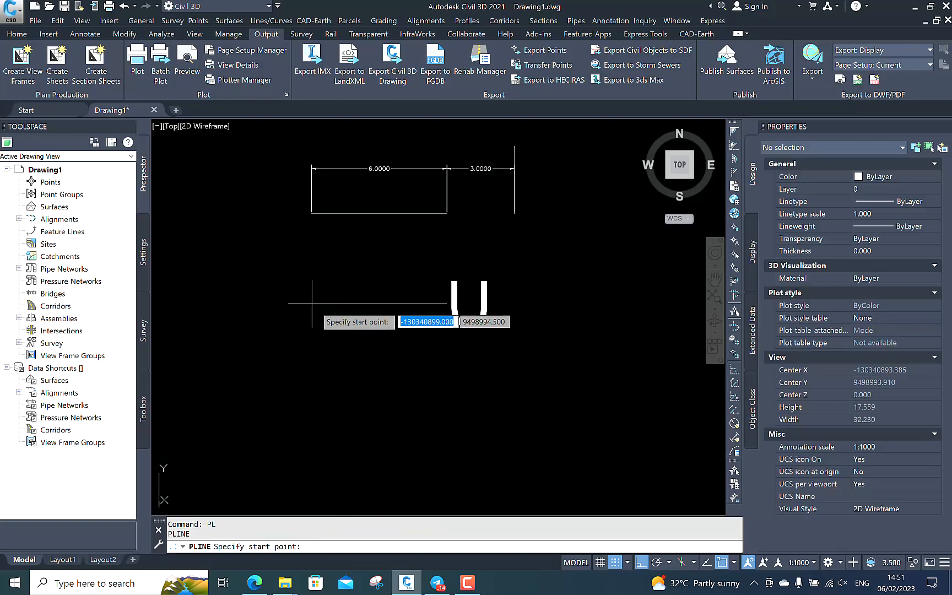
{"action": "key", "text": "Escape"}
{"action": "left_click", "coordinate": [322, 301]}
{"action": "left_click", "coordinate": [318, 306]}
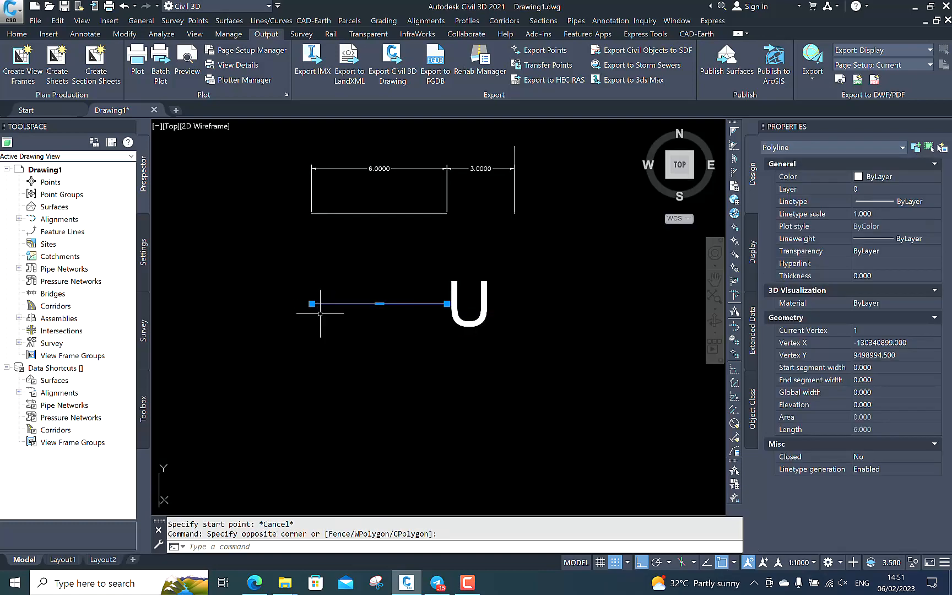
{"action": "key", "text": "Escape"}
Step: Draw a polyline from the lower line's right endpoint 2 units right through the "U", with a second segment about 1.5 units straight down
{"action": "type", "text": "pl"}
{"action": "key", "text": "Return"}
{"action": "left_click", "coordinate": [447, 304]}
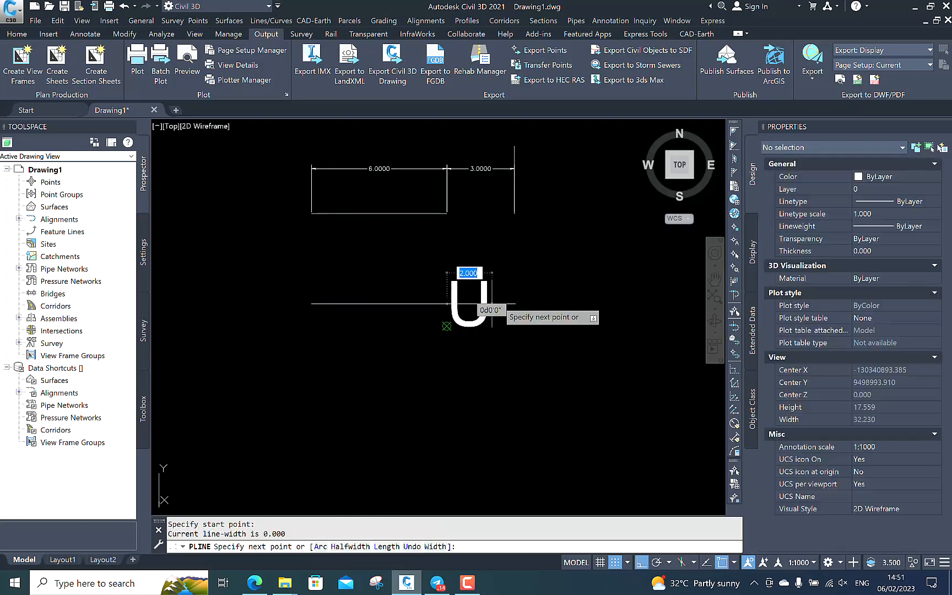
{"action": "scroll", "coordinate": [490, 304], "scroll_direction": "up", "scroll_amount": 4}
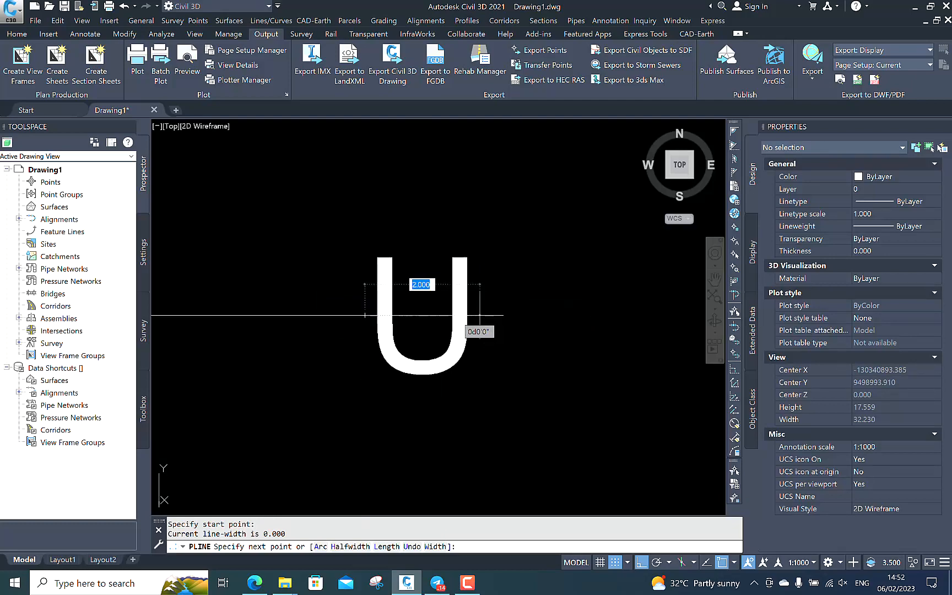
{"action": "type", "text": "2"}
{"action": "key", "text": "Return"}
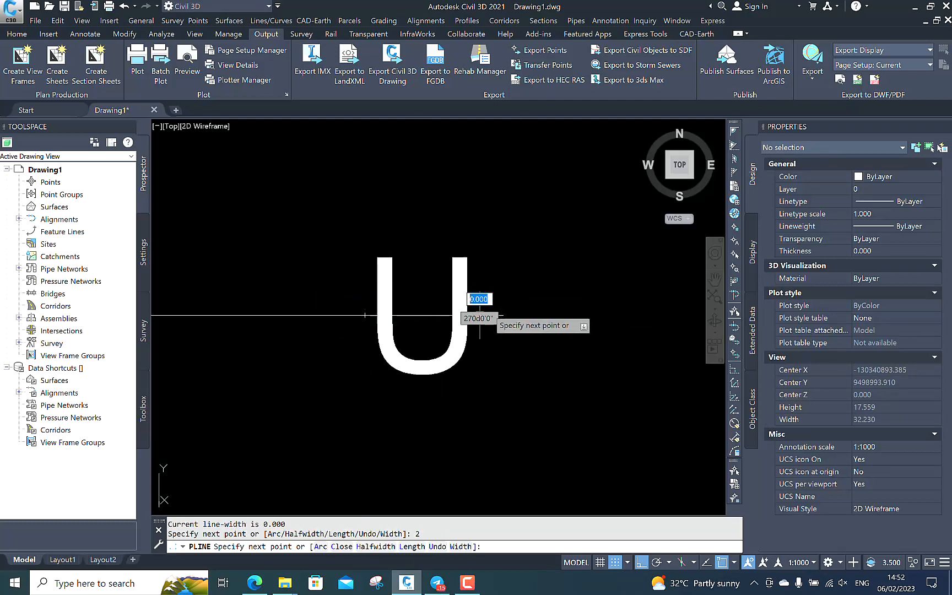
{"action": "left_click", "coordinate": [509, 401]}
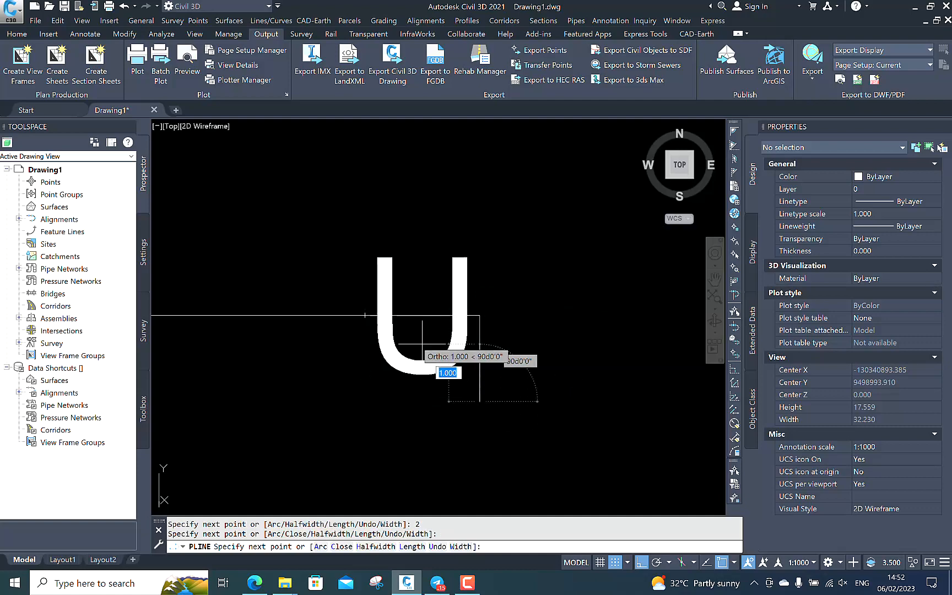
{"action": "key", "text": "Return"}
Step: Stretch the new polyline's start point horizontally to the right, past its corner to the far side of the text "U"
{"action": "left_click", "coordinate": [420, 292]}
{"action": "left_click", "coordinate": [423, 323]}
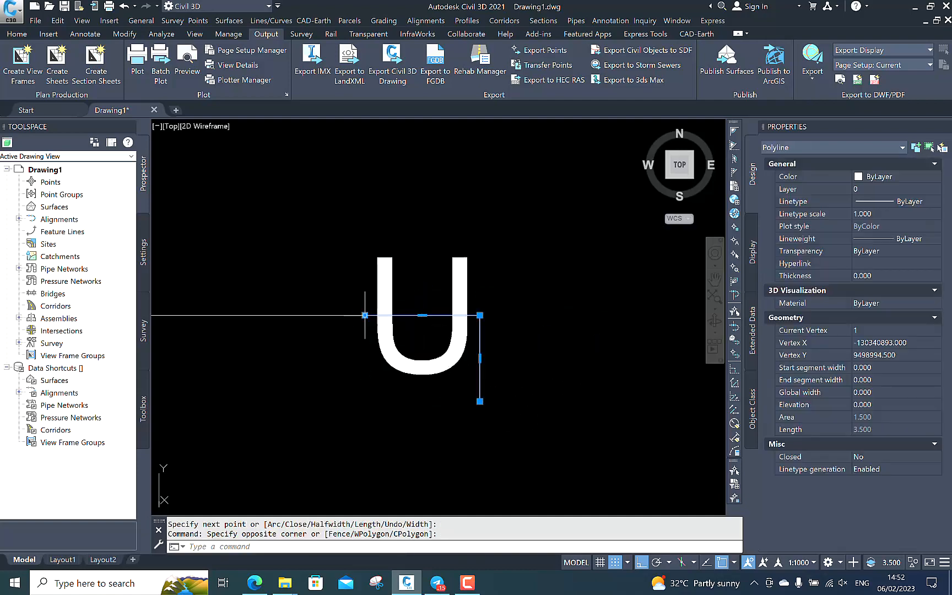
{"action": "left_click", "coordinate": [374, 305]}
{"action": "left_click", "coordinate": [365, 315]}
{"action": "left_click", "coordinate": [364, 315]}
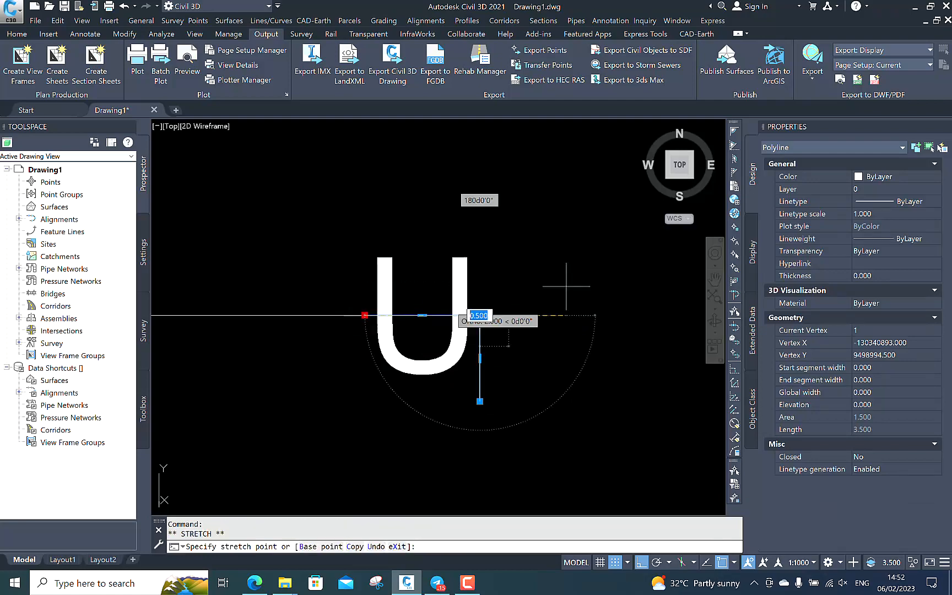
{"action": "left_click", "coordinate": [558, 404]}
{"action": "key", "text": "Escape"}
{"action": "scroll", "coordinate": [550, 383], "scroll_direction": "down", "scroll_amount": 4}
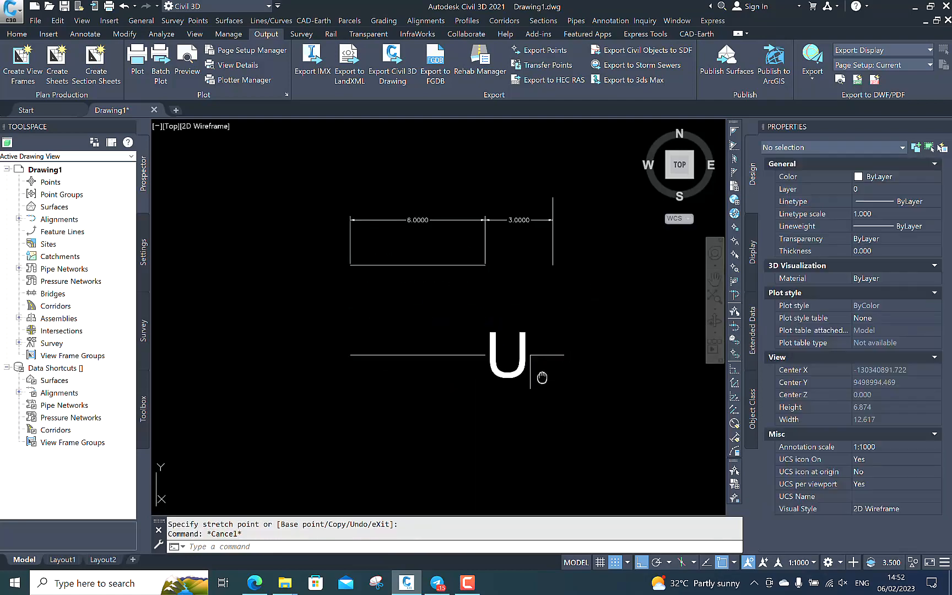
{"action": "left_click", "coordinate": [280, 270]}
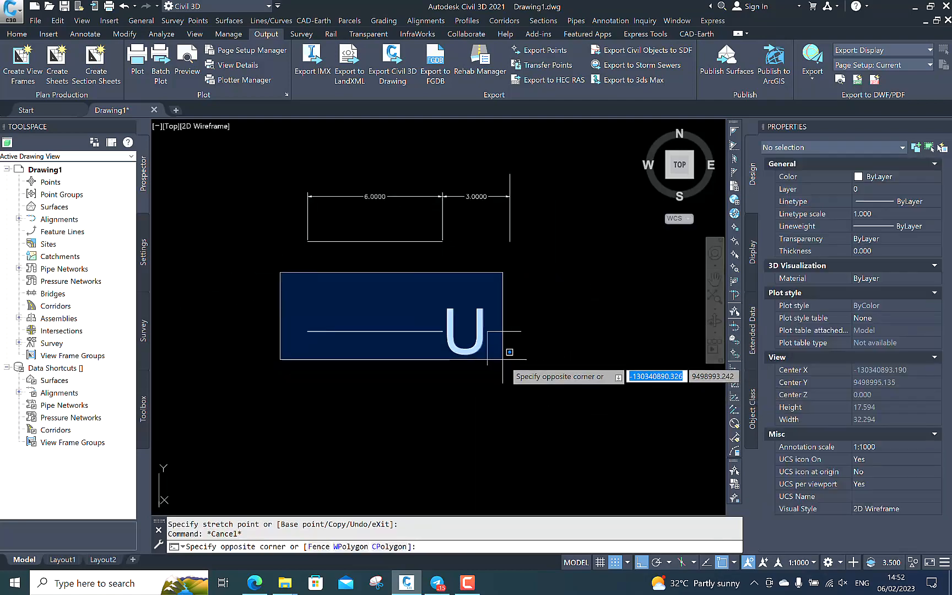
{"action": "left_click", "coordinate": [523, 362]}
{"action": "middle_click_drag", "start_coordinate": [463, 363], "coordinate": [510, 336]}
{"action": "key", "text": "Escape"}
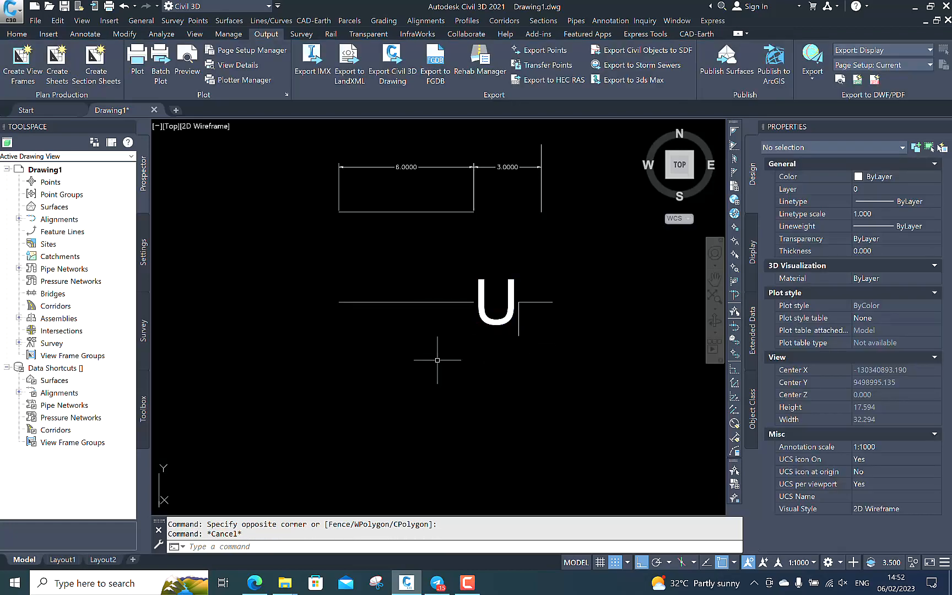
Step: Start MKLTYPE and try to save the linetype file to the Desktop as "Line type.lin"
{"action": "scroll", "coordinate": [411, 364], "scroll_direction": "down", "scroll_amount": 3}
{"action": "mouse_move", "coordinate": [411, 365]}
{"action": "middle_mouse_down"}
{"action": "mouse_move", "coordinate": [377, 376]}
{"action": "mouse_move", "coordinate": [385, 393]}
{"action": "middle_mouse_up"}
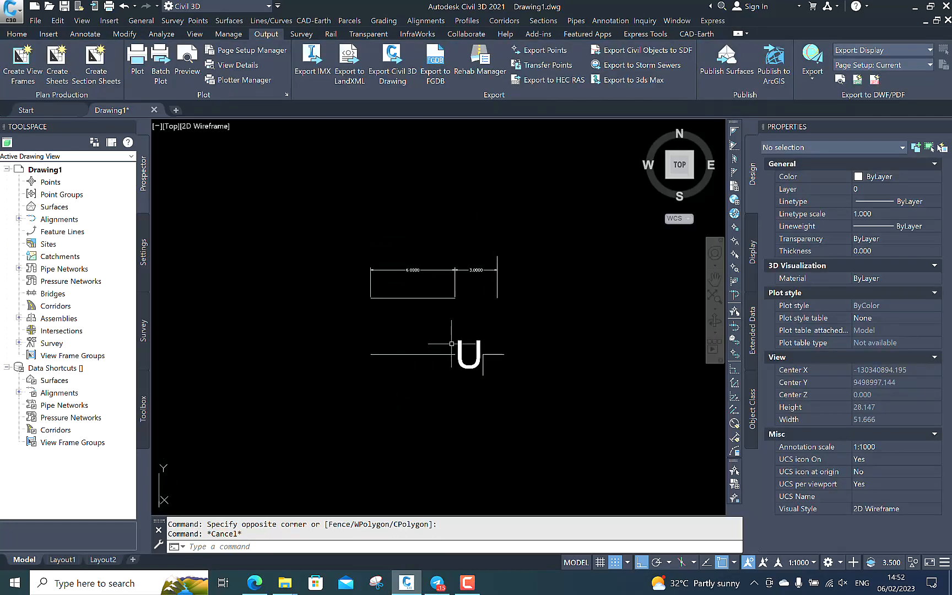
{"action": "middle_click_drag", "start_coordinate": [357, 335], "coordinate": [358, 329]}
{"action": "scroll", "coordinate": [382, 291], "scroll_direction": "up", "scroll_amount": 2}
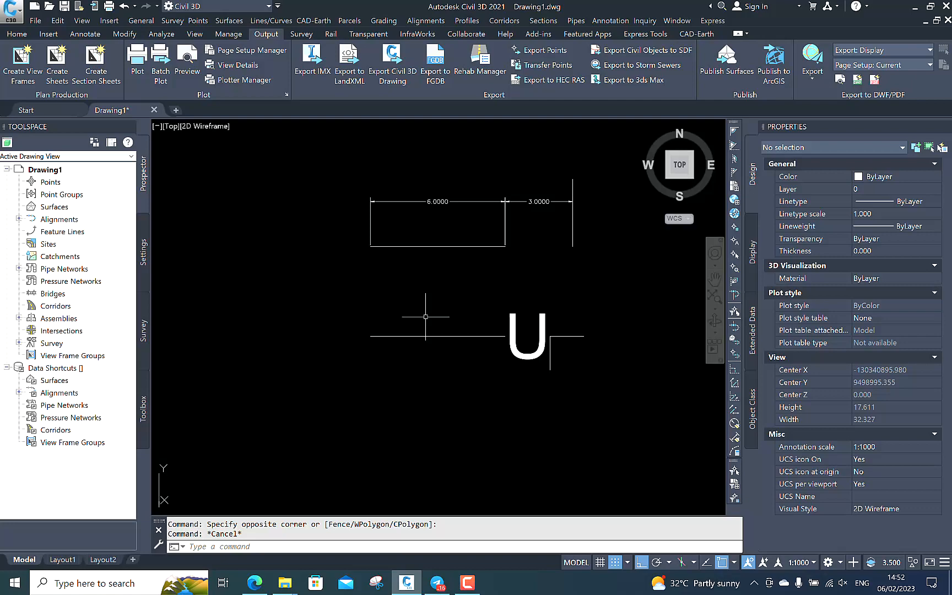
{"action": "type", "text": "MK"}
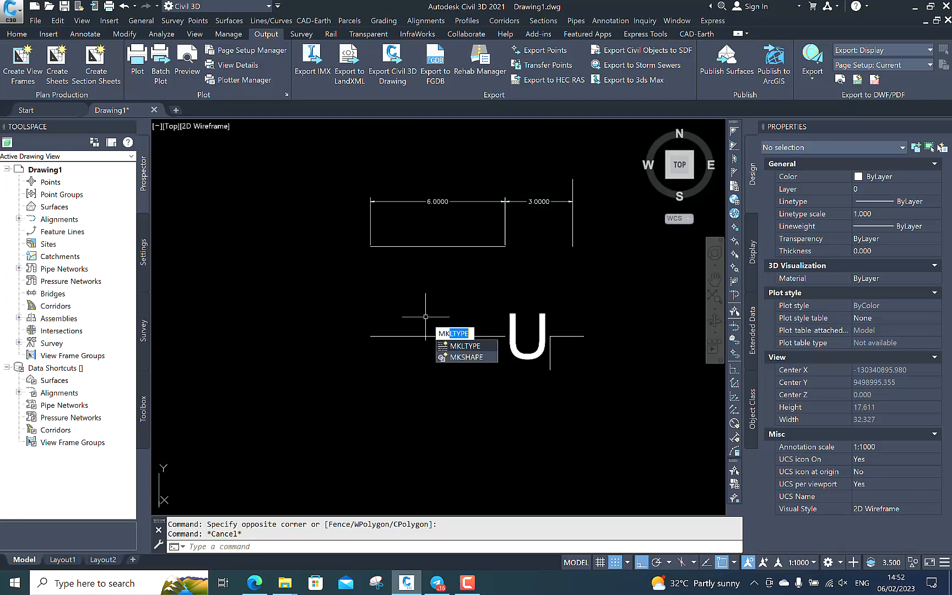
{"action": "type", "text": "L"}
{"action": "key", "text": "Return"}
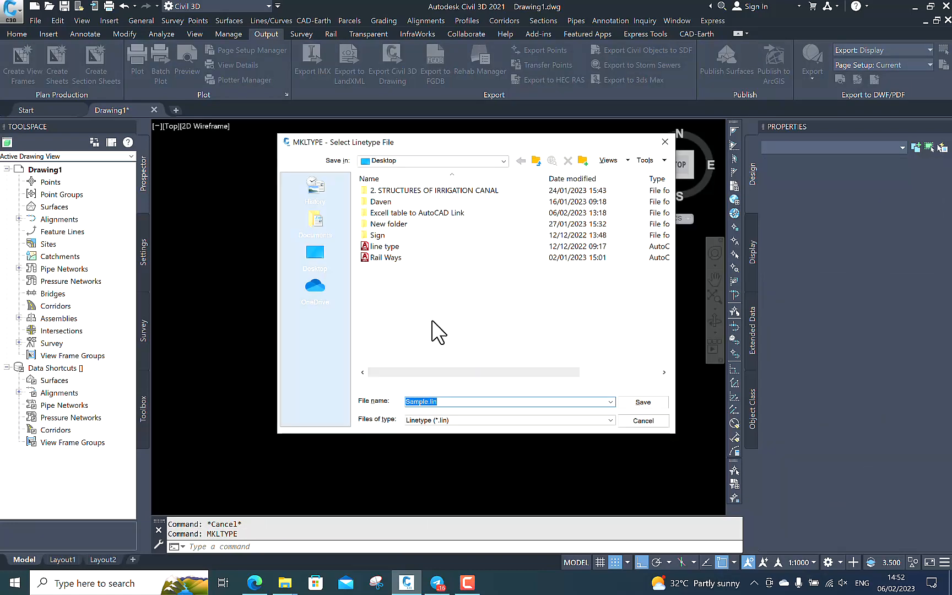
{"action": "left_click", "coordinate": [430, 402]}
{"action": "key", "text": "BackSpace"}
{"action": "key", "text": "BackSpace"}
{"action": "key", "text": "BackSpace"}
{"action": "key", "text": "BackSpace"}
{"action": "key", "text": "BackSpace"}
{"action": "key", "text": "BackSpace"}
{"action": "type", "text": "Line with text"}
{"action": "key", "text": "BackSpace"}
{"action": "left_click", "coordinate": [512, 401]}
{"action": "left_click", "coordinate": [446, 400]}
{"action": "left_click", "coordinate": [647, 401]}
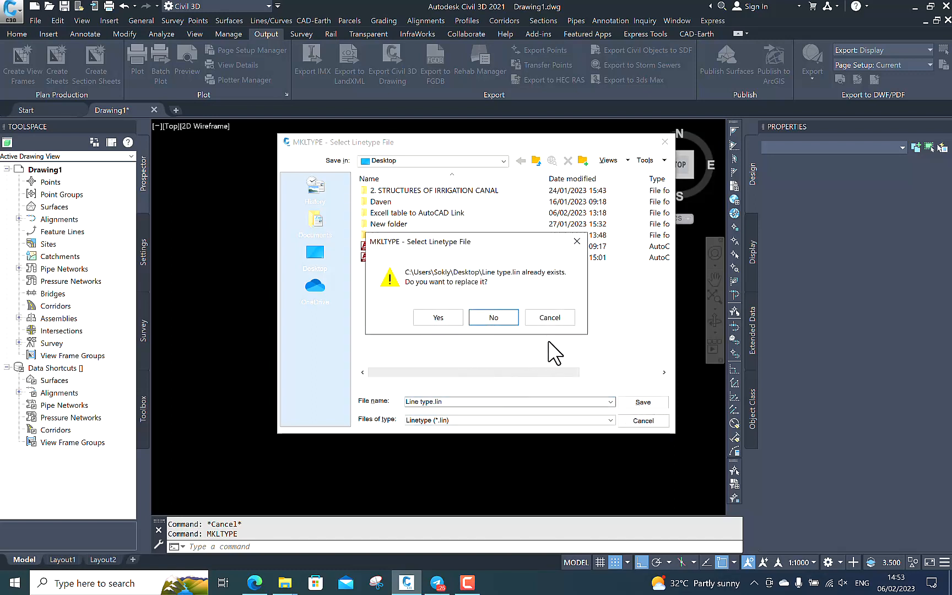
{"action": "left_click", "coordinate": [549, 317]}
Step: Save the linetype file to the Desktop under the name "Line type sample"
{"action": "left_click", "coordinate": [433, 401]}
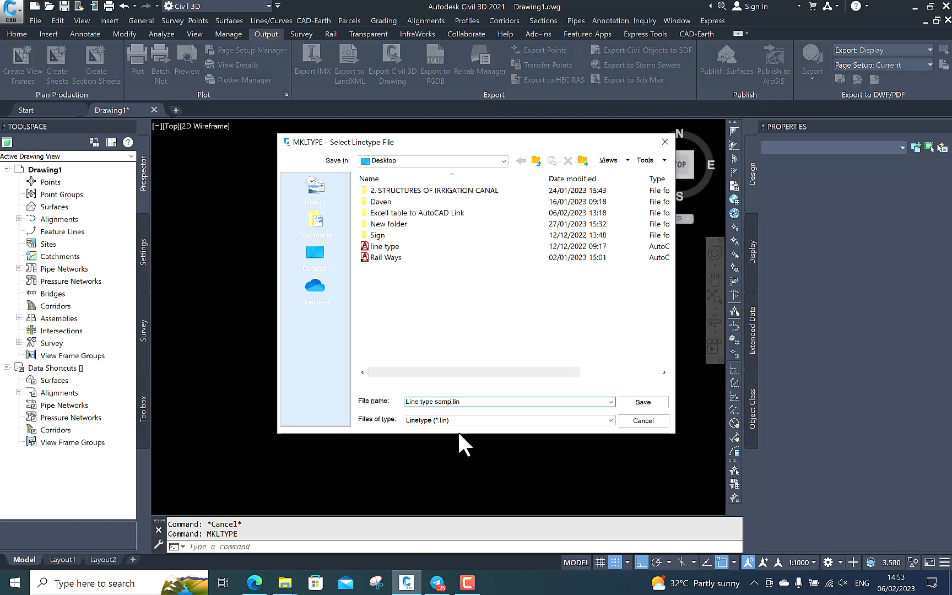
{"action": "type", "text": "e"}
{"action": "left_click", "coordinate": [645, 403]}
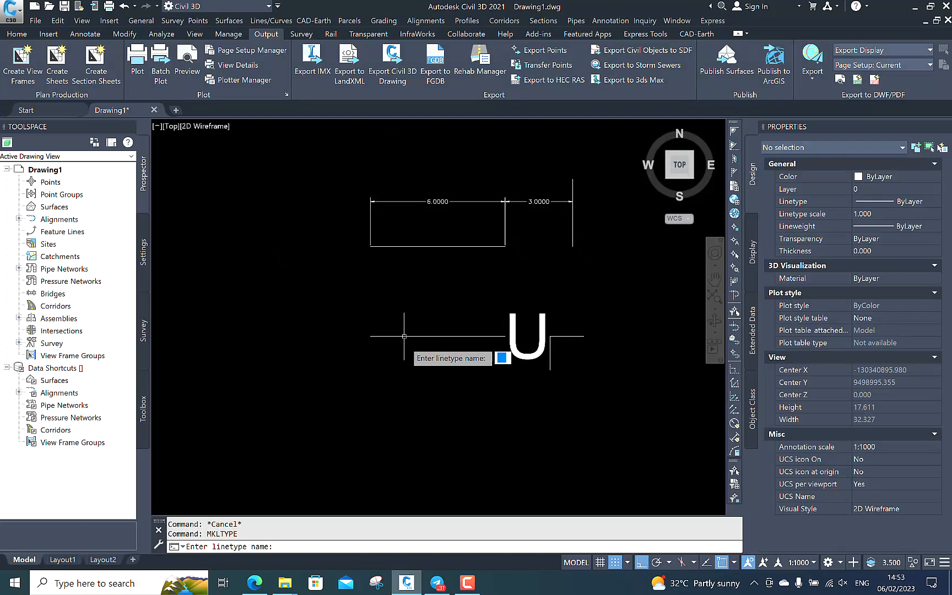
Step: Name the linetype "U-drain", overwrite the existing definition and enter "U-drain" as its description
{"action": "type", "text": "u-drain"}
{"action": "key", "text": "Return"}
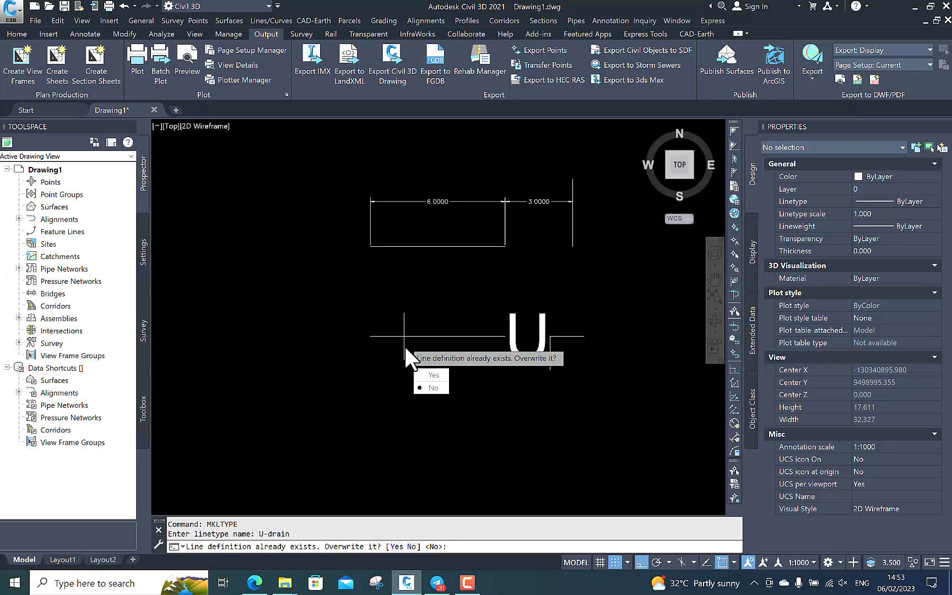
{"action": "left_click", "coordinate": [427, 378]}
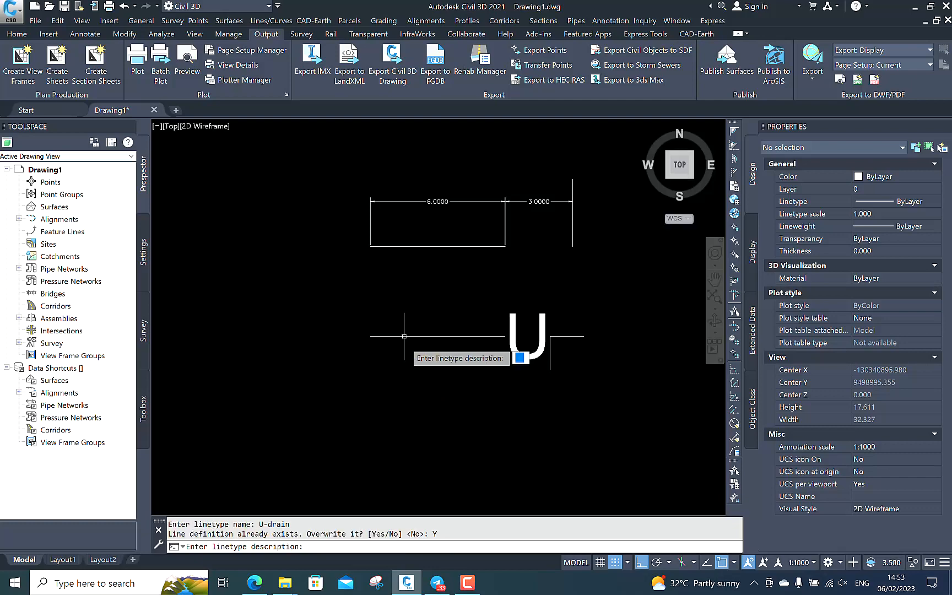
{"action": "type", "text": "U"}
{"action": "key", "text": "Return"}
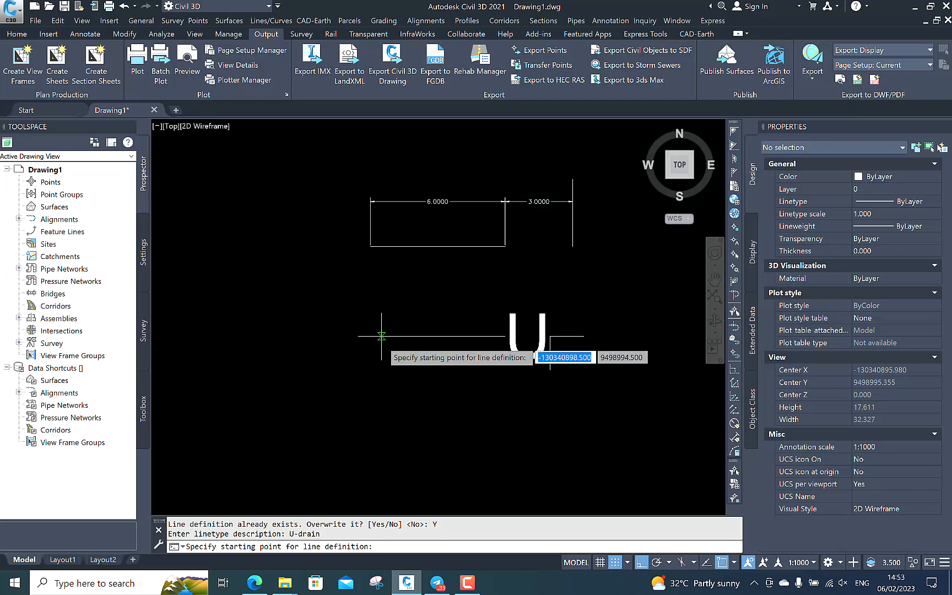
Step: Define the linetype from the lower line's left endpoint to the polyline corner beyond the "U", using the line and the text as objects
{"action": "left_click", "coordinate": [370, 335]}
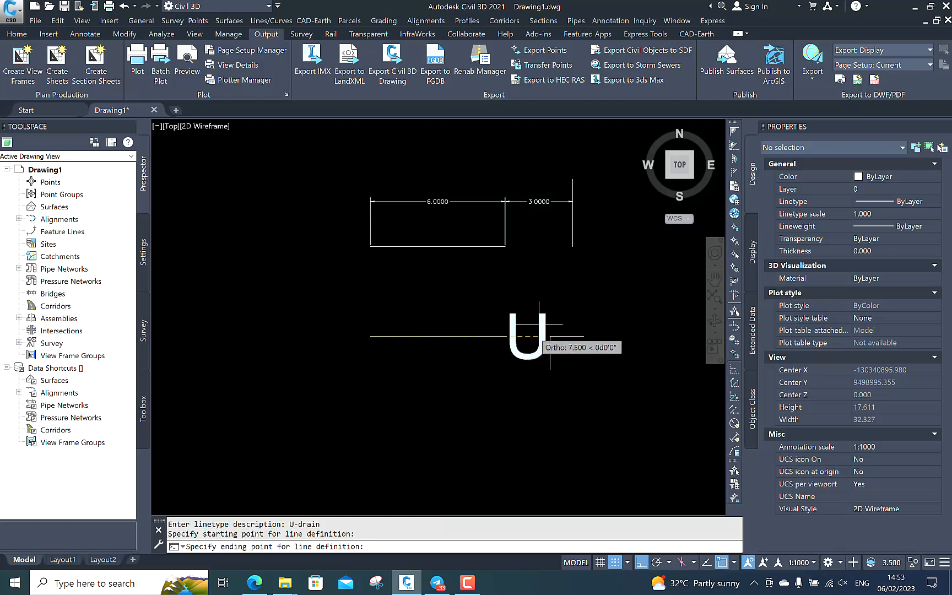
{"action": "left_click", "coordinate": [550, 335]}
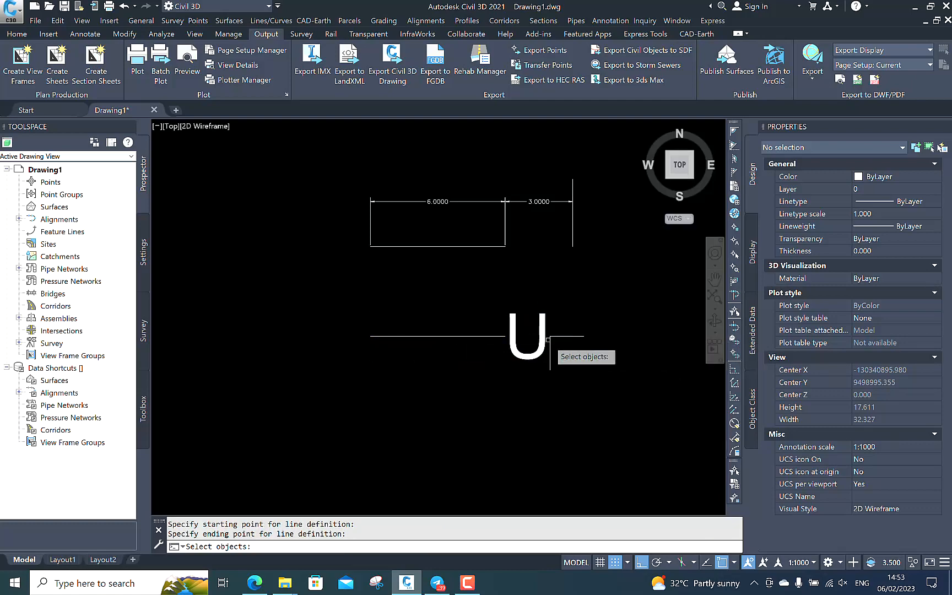
{"action": "left_click", "coordinate": [323, 287]}
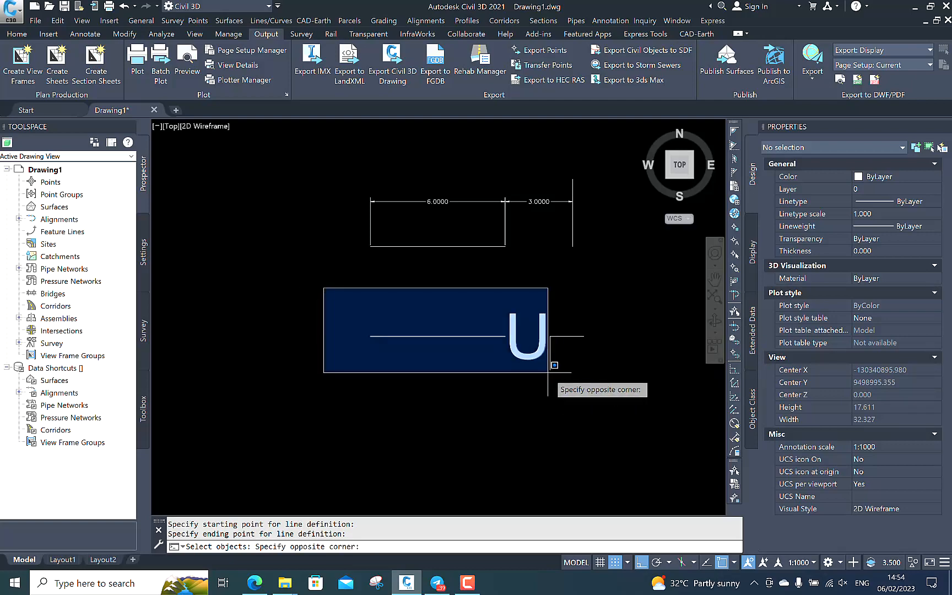
{"action": "left_click", "coordinate": [554, 365]}
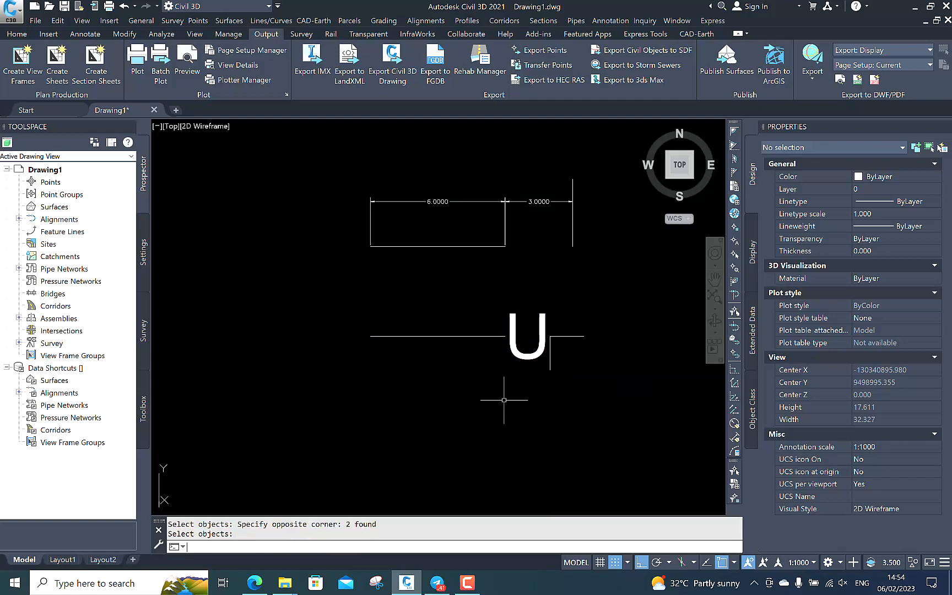
{"action": "key", "text": "Return"}
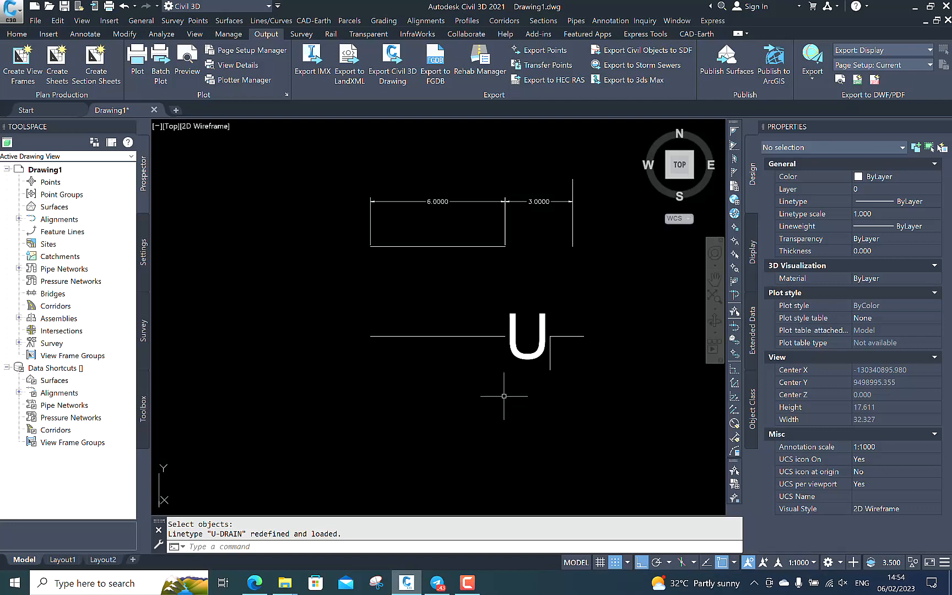
Step: Draw a horizontal polyline 30 units long above the dimensioned lines
{"action": "scroll", "coordinate": [517, 391], "scroll_direction": "down", "scroll_amount": 2}
{"action": "scroll", "coordinate": [427, 281], "scroll_direction": "up", "scroll_amount": 2}
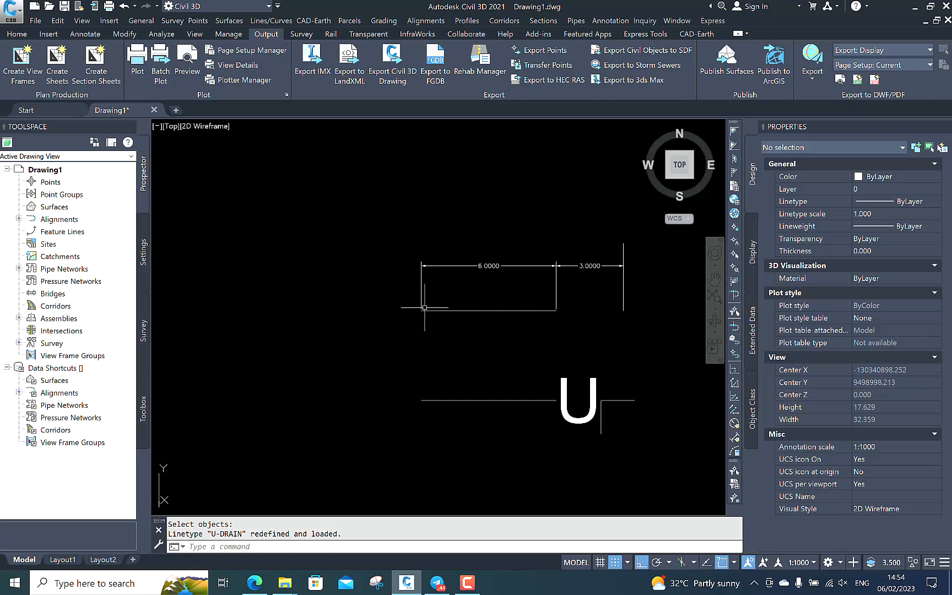
{"action": "mouse_move", "coordinate": [412, 341]}
{"action": "middle_mouse_down"}
{"action": "mouse_move", "coordinate": [370, 313]}
{"action": "mouse_move", "coordinate": [370, 357]}
{"action": "middle_mouse_up"}
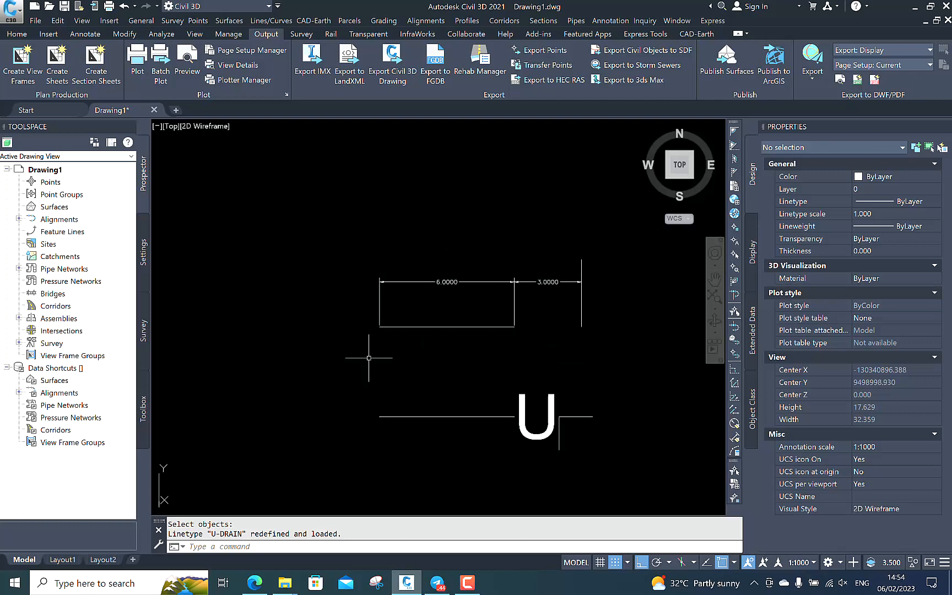
{"action": "type", "text": "pl"}
{"action": "key", "text": "Return"}
{"action": "left_click", "coordinate": [222, 180]}
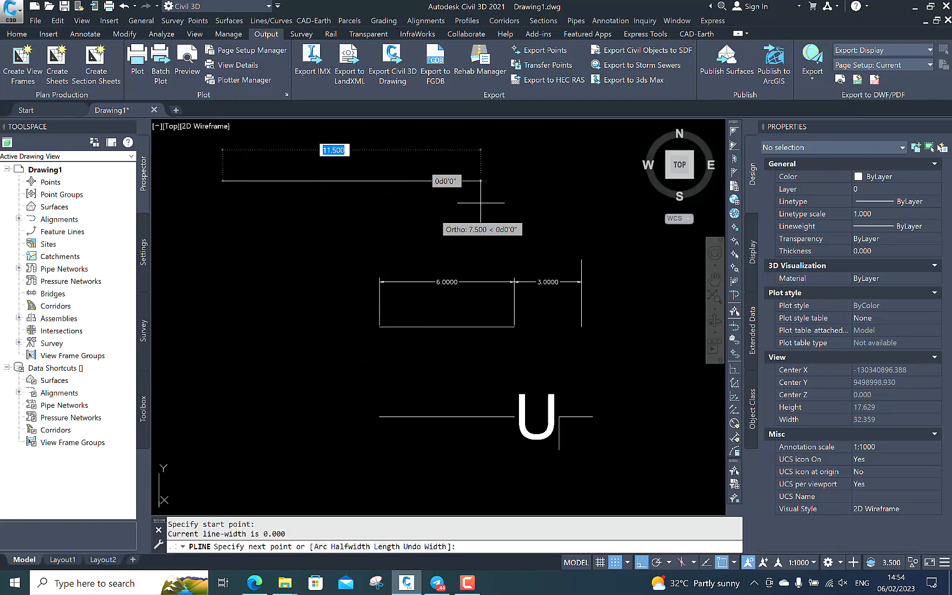
{"action": "type", "text": "30"}
{"action": "key", "text": "Return"}
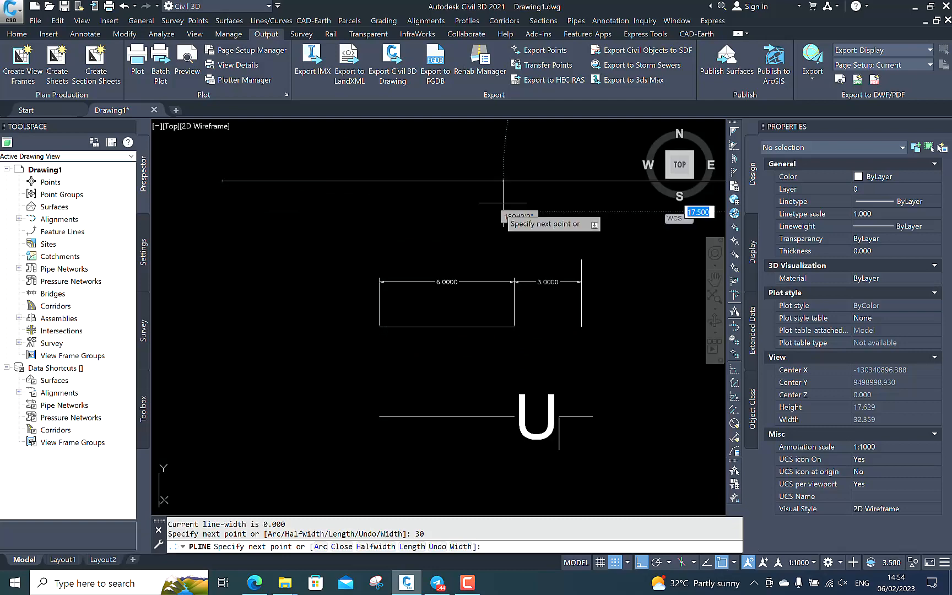
{"action": "key", "text": "Escape"}
{"action": "scroll", "coordinate": [479, 225], "scroll_direction": "down", "scroll_amount": 5}
{"action": "scroll", "coordinate": [531, 242], "scroll_direction": "up", "scroll_amount": 2}
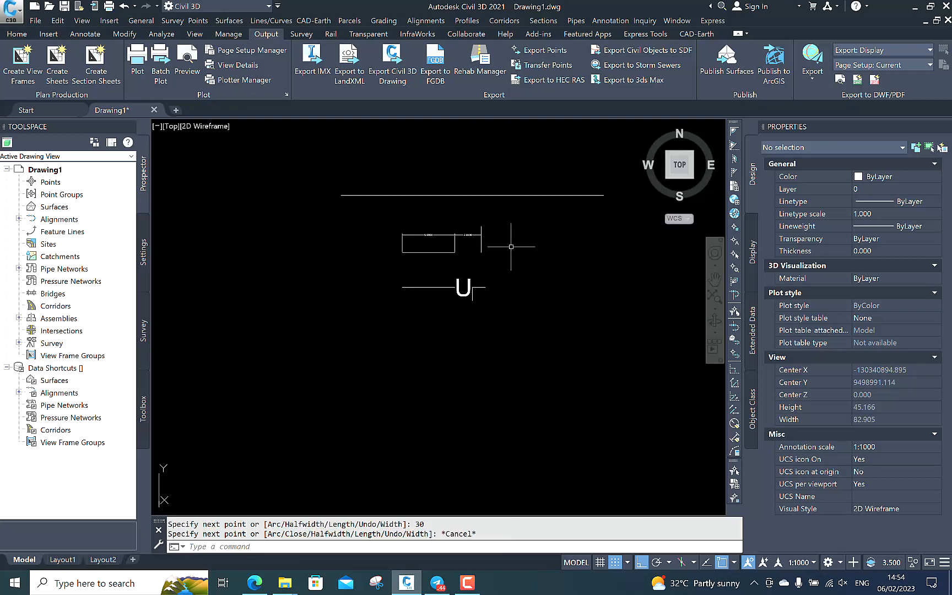
{"action": "type", "text": "ma"}
{"action": "key", "text": "Return"}
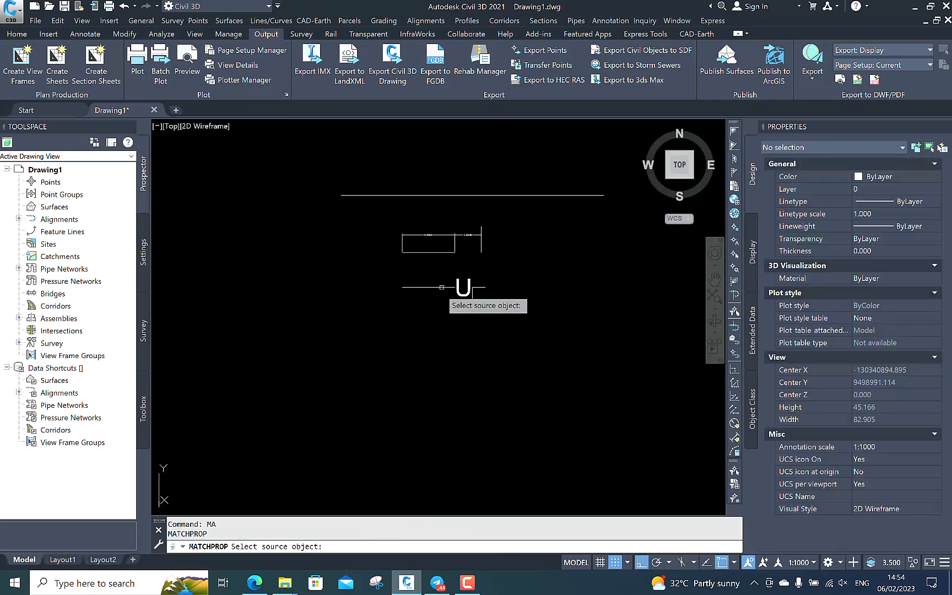
{"action": "key", "text": "Escape"}
{"action": "key", "text": "Escape"}
Step: Set the linetype of the 30-unit polyline to U-DRAIN
{"action": "left_click", "coordinate": [527, 195]}
{"action": "left_click", "coordinate": [522, 214]}
{"action": "left_click", "coordinate": [914, 201]}
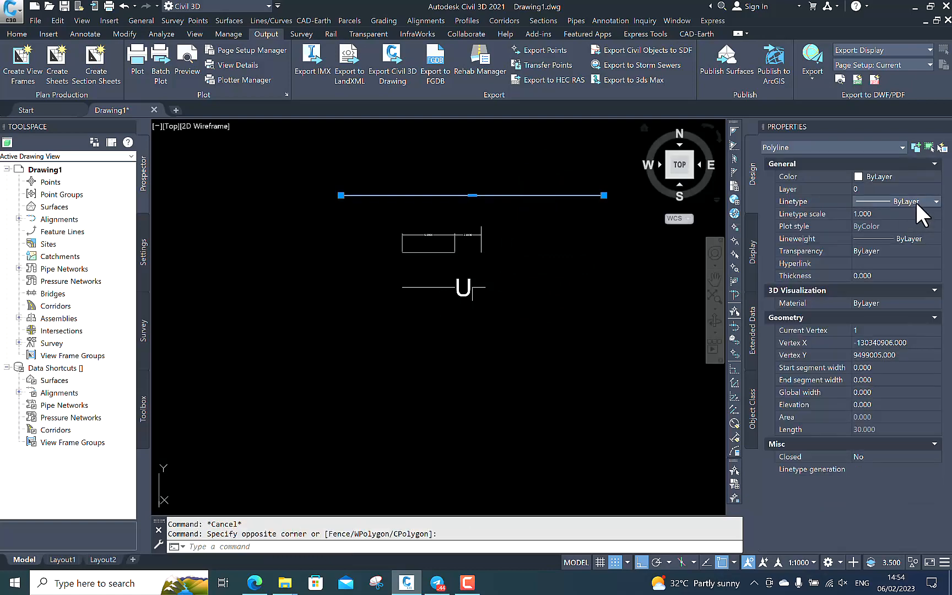
{"action": "left_click", "coordinate": [916, 198]}
{"action": "scroll", "coordinate": [900, 272], "scroll_direction": "down", "scroll_amount": 1}
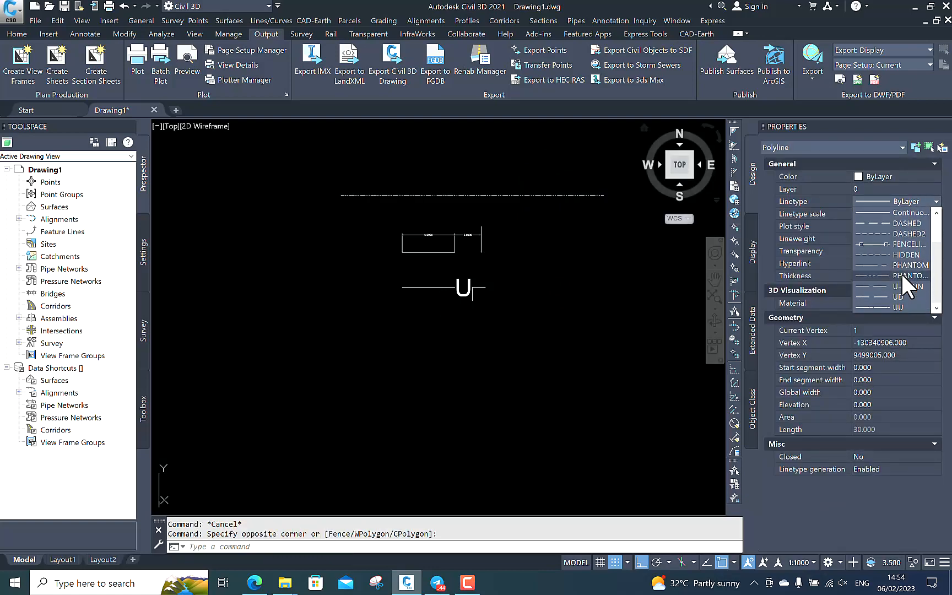
{"action": "left_click", "coordinate": [909, 283]}
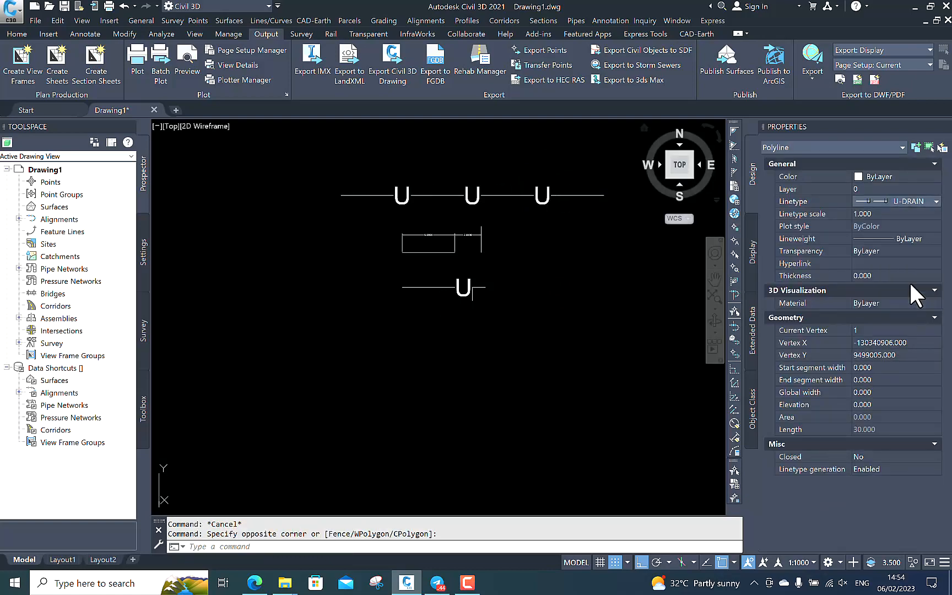
{"action": "key", "text": "Escape"}
Step: Draw a second horizontal polyline 30 units long just above the one with the U-DRAIN linetype
{"action": "scroll", "coordinate": [522, 215], "scroll_direction": "up", "scroll_amount": 1}
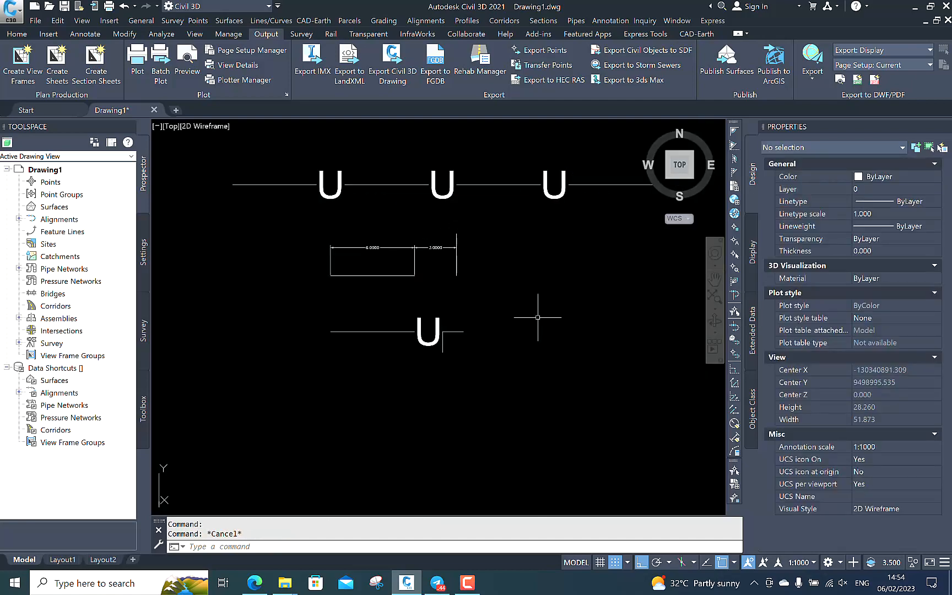
{"action": "middle_click_drag", "start_coordinate": [496, 312], "coordinate": [543, 301]}
{"action": "scroll", "coordinate": [403, 299], "scroll_direction": "down", "scroll_amount": 1}
{"action": "scroll", "coordinate": [380, 294], "scroll_direction": "up", "scroll_amount": 1}
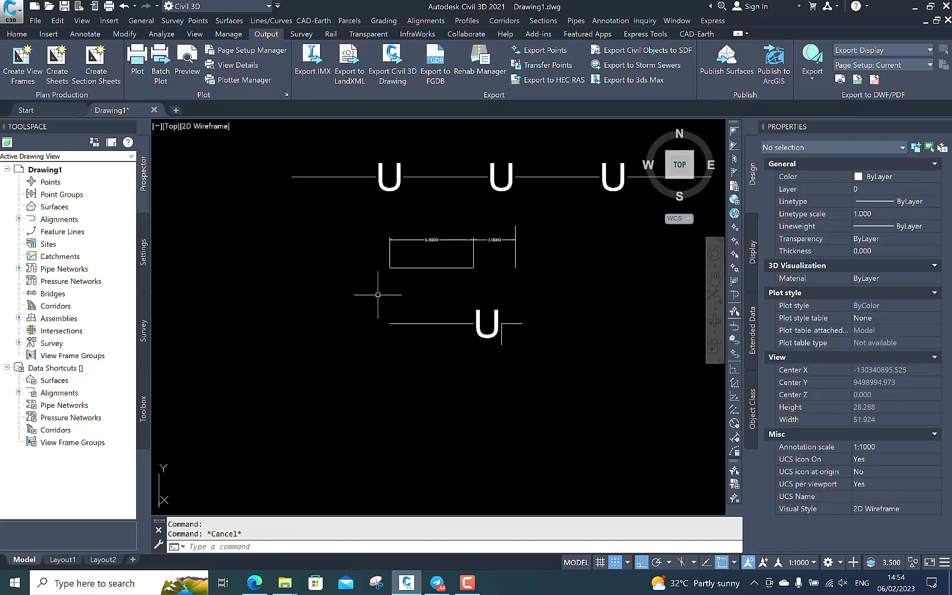
{"action": "middle_click_drag", "start_coordinate": [379, 294], "coordinate": [341, 299]}
{"action": "scroll", "coordinate": [344, 303], "scroll_direction": "down", "scroll_amount": 2}
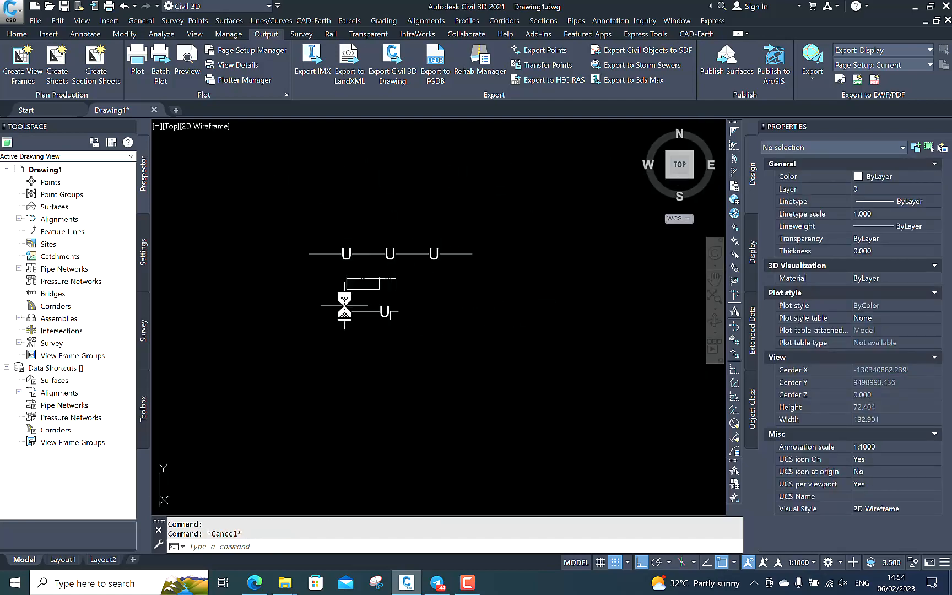
{"action": "type", "text": "pl"}
{"action": "key", "text": "Return"}
{"action": "left_click", "coordinate": [305, 229]}
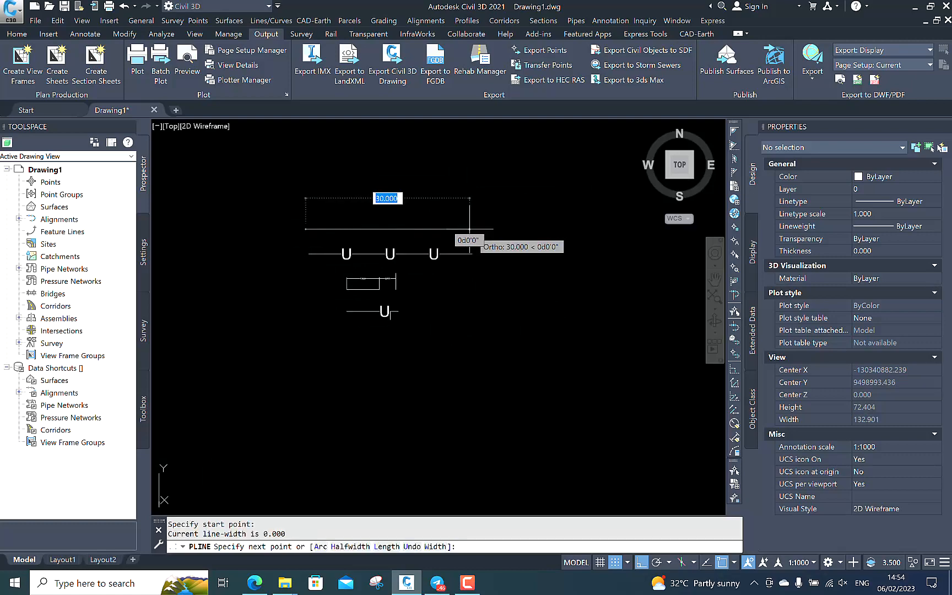
{"action": "type", "text": "30"}
{"action": "key", "text": "Return"}
{"action": "key", "text": "Return"}
{"action": "scroll", "coordinate": [358, 292], "scroll_direction": "up", "scroll_amount": 3}
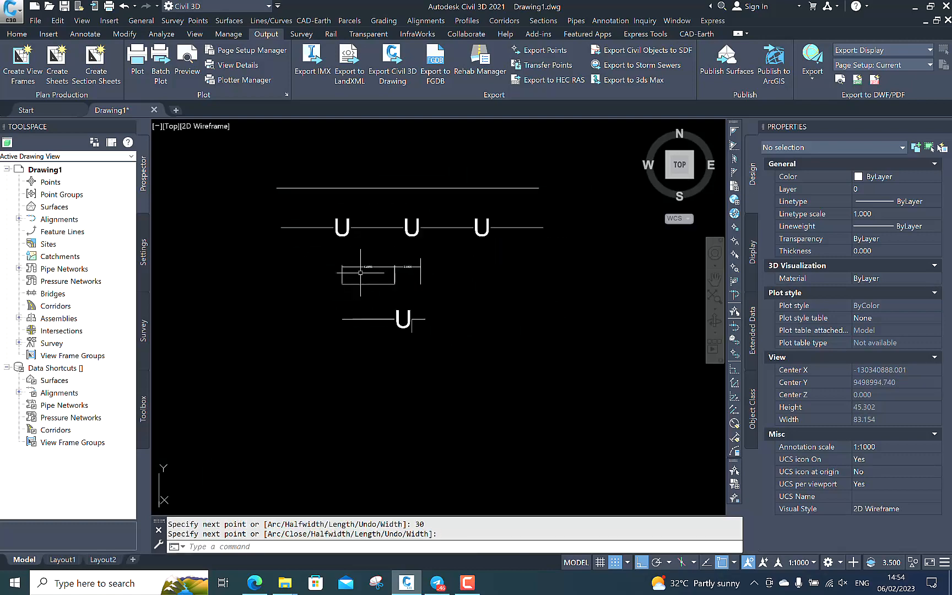
{"action": "mouse_move", "coordinate": [351, 271]}
{"action": "middle_mouse_down"}
{"action": "mouse_move", "coordinate": [334, 213]}
{"action": "mouse_move", "coordinate": [354, 271]}
{"action": "middle_mouse_up"}
{"action": "key", "text": "Escape"}
{"action": "type", "text": "kml"}
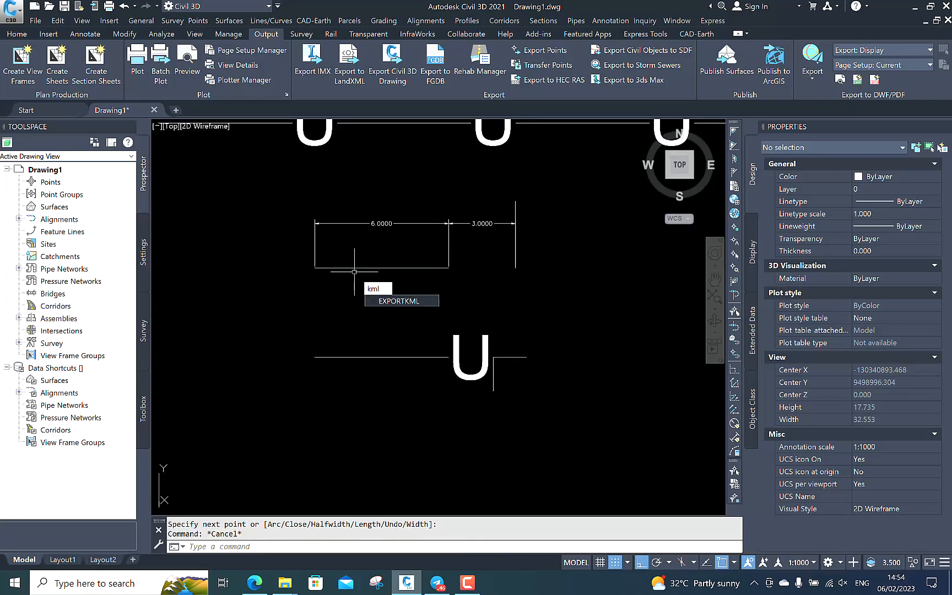
{"action": "key", "text": "Return"}
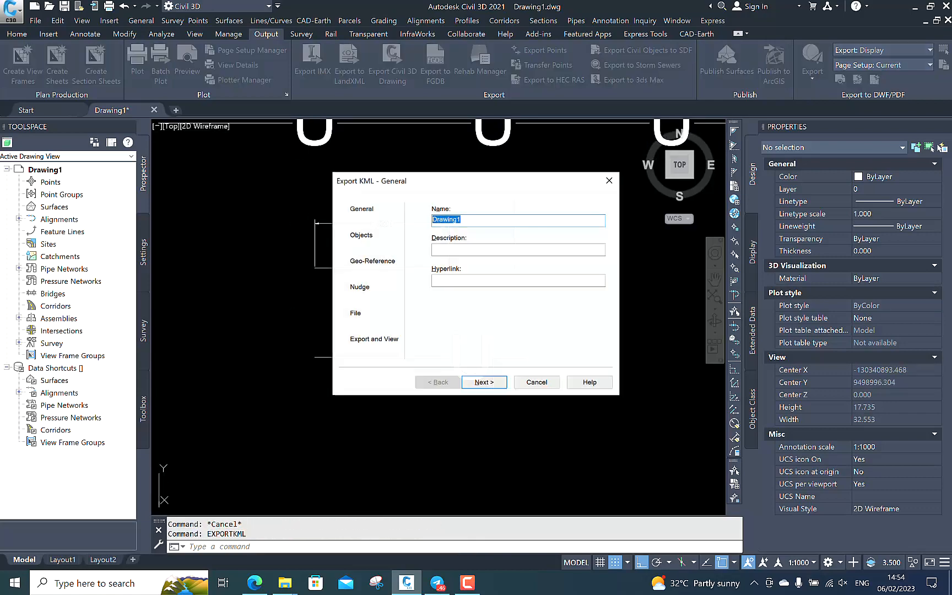
{"action": "key", "text": "Escape"}
{"action": "type", "text": "kml"}
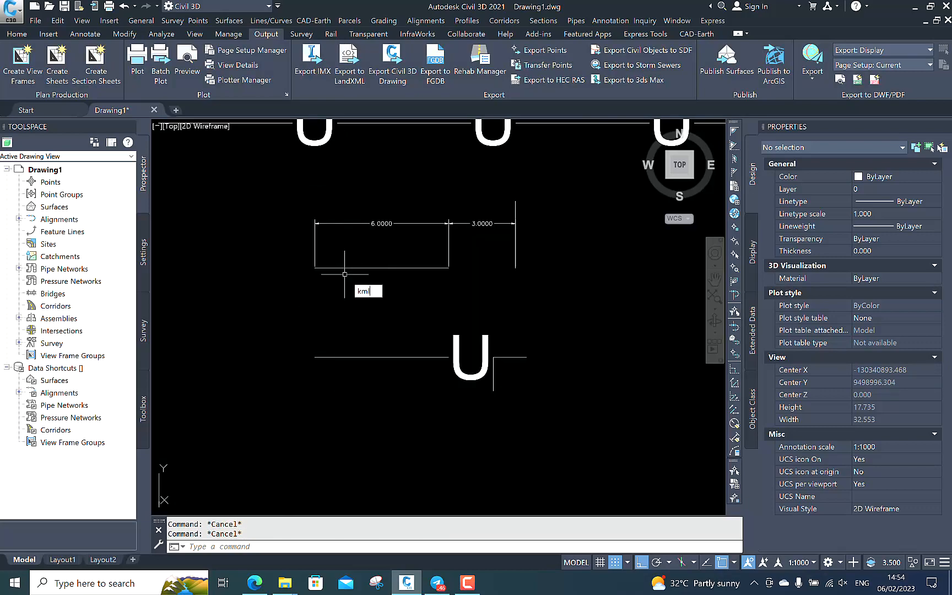
{"action": "key", "text": "BackSpace"}
{"action": "key", "text": "BackSpace"}
{"action": "key", "text": "BackSpace"}
{"action": "type", "text": "km"}
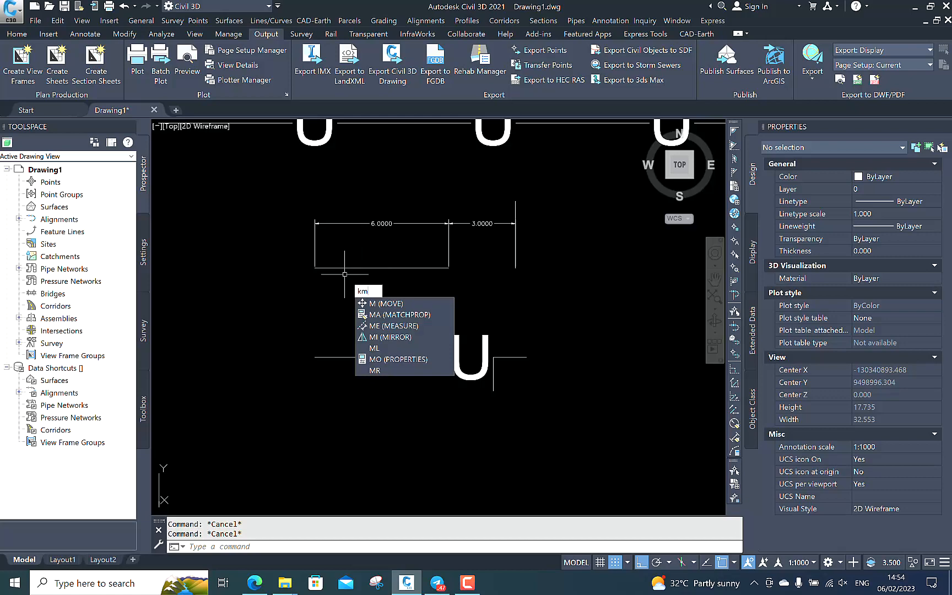
{"action": "key", "text": "BackSpace"}
{"action": "key", "text": "BackSpace"}
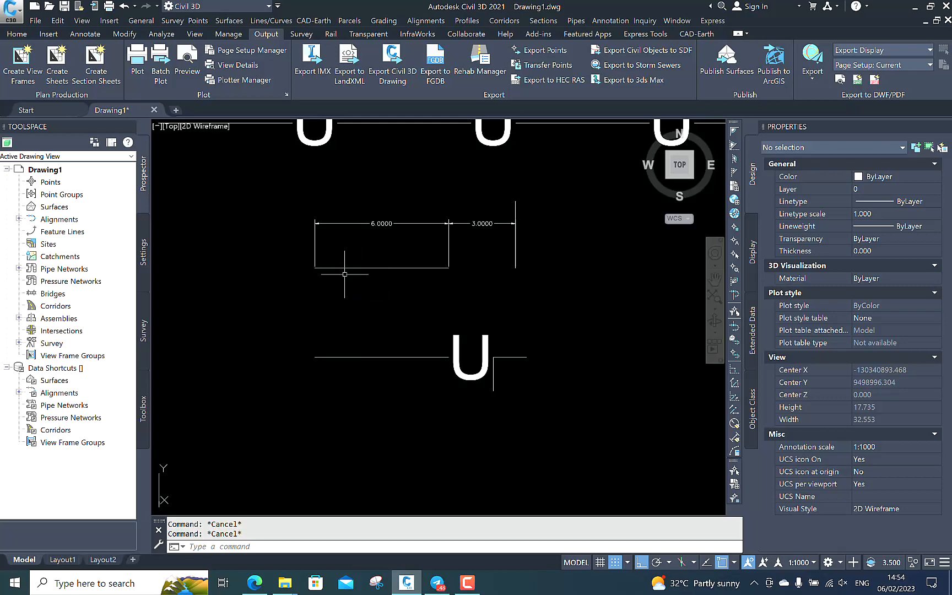
{"action": "type", "text": "kml"}
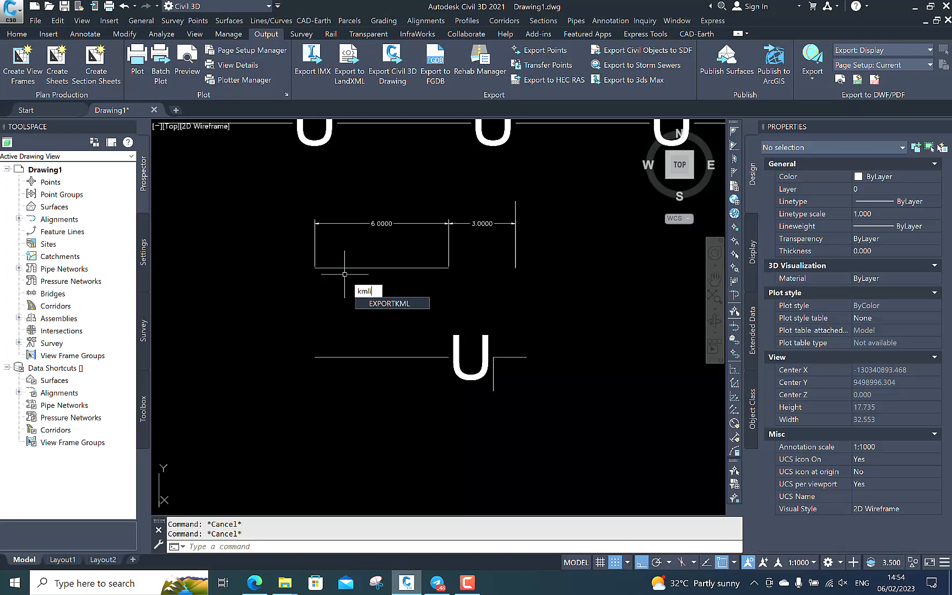
{"action": "key", "text": "BackSpace"}
{"action": "key", "text": "BackSpace"}
{"action": "key", "text": "BackSpace"}
{"action": "key", "text": "BackSpace"}
{"action": "scroll", "coordinate": [378, 303], "scroll_direction": "down", "scroll_amount": 4}
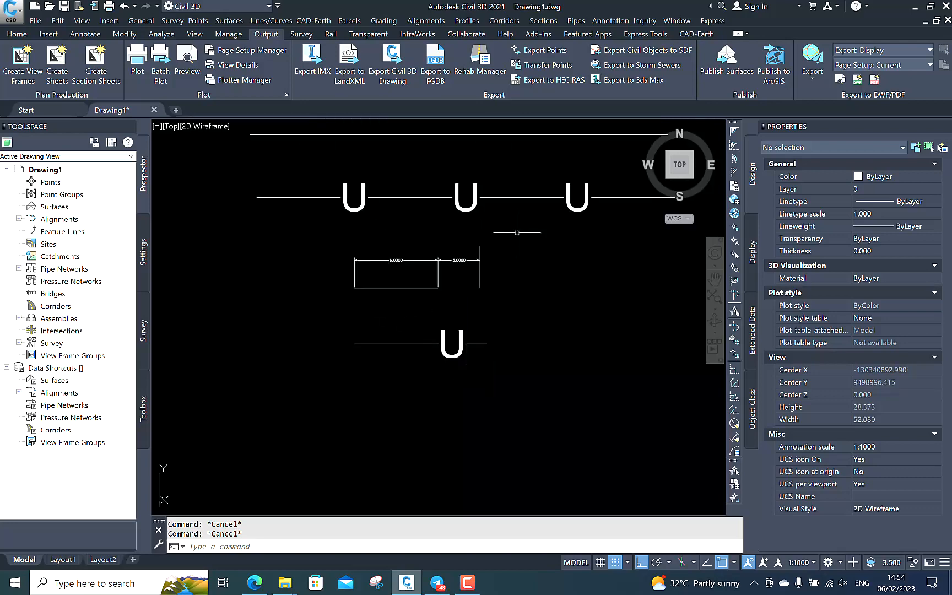
Step: Start MKLTYPE and save to the existing Desktop linetype file "Line type sample", agreeing to replace it
{"action": "scroll", "coordinate": [389, 315], "scroll_direction": "up", "scroll_amount": 3}
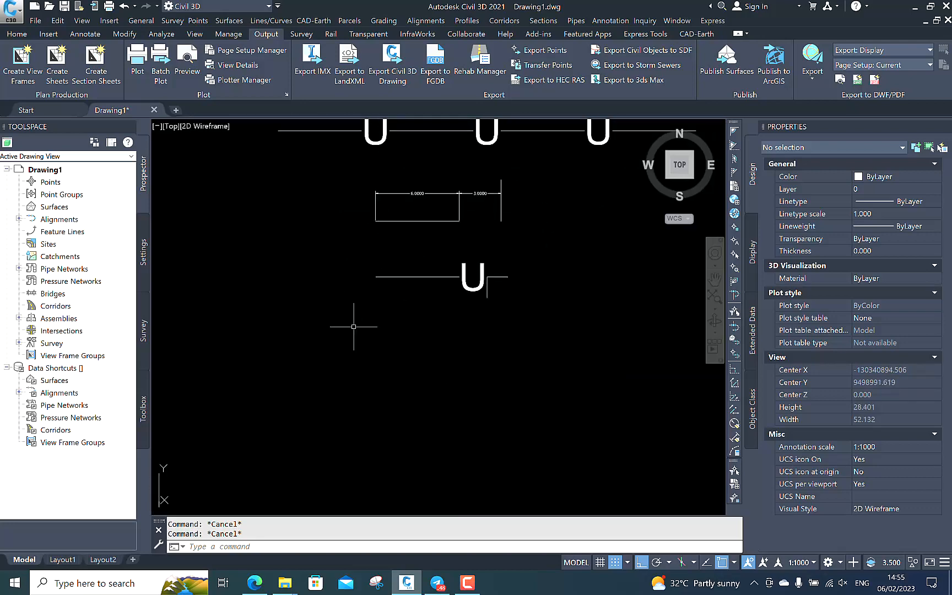
{"action": "type", "text": "m"}
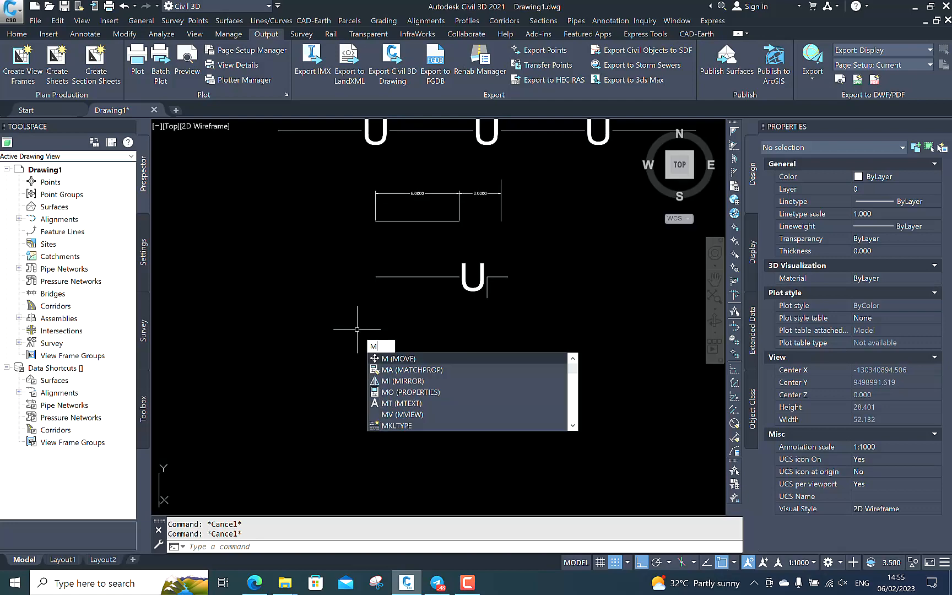
{"action": "type", "text": "kl"}
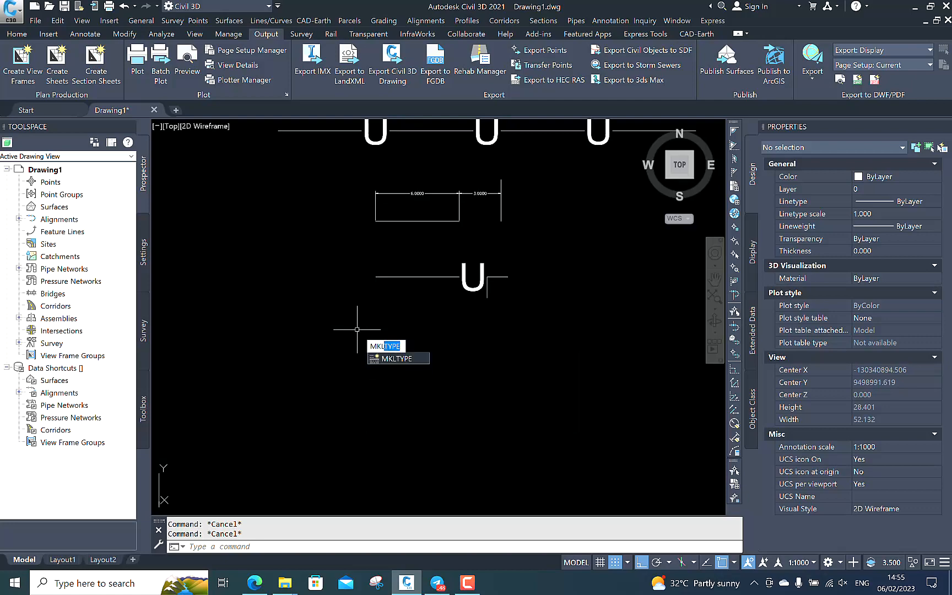
{"action": "left_click", "coordinate": [398, 358]}
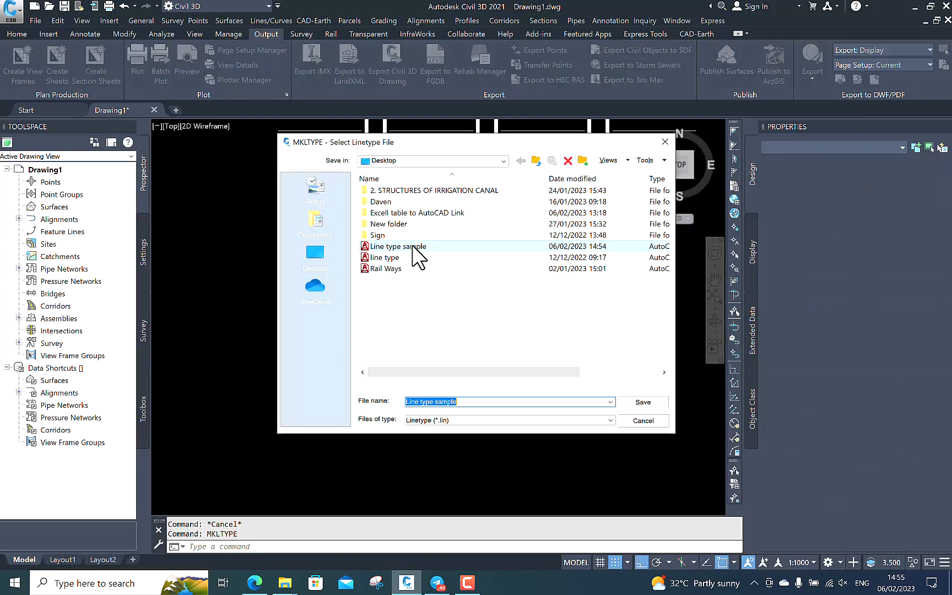
{"action": "left_click", "coordinate": [535, 329]}
{"action": "left_click", "coordinate": [639, 403]}
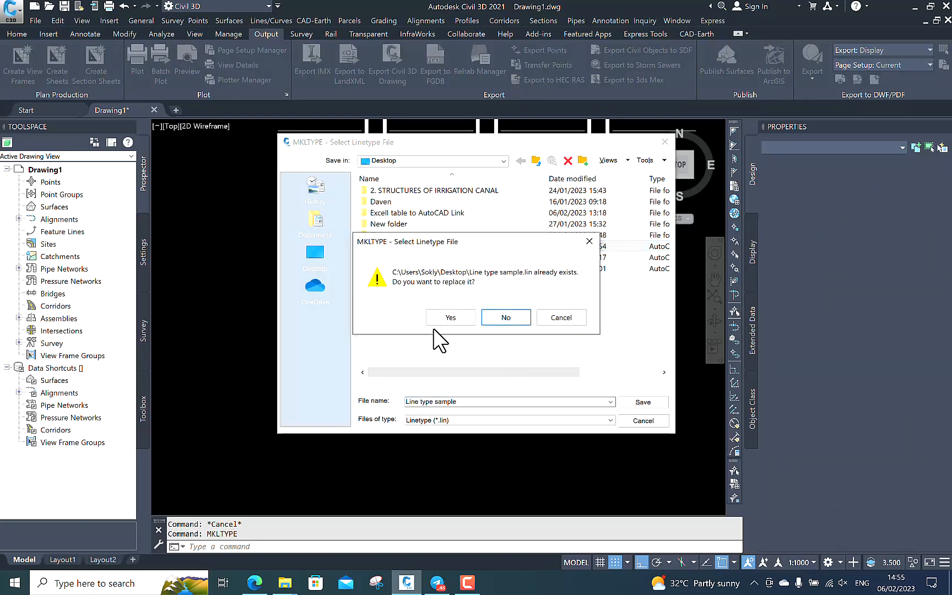
{"action": "left_click", "coordinate": [450, 318]}
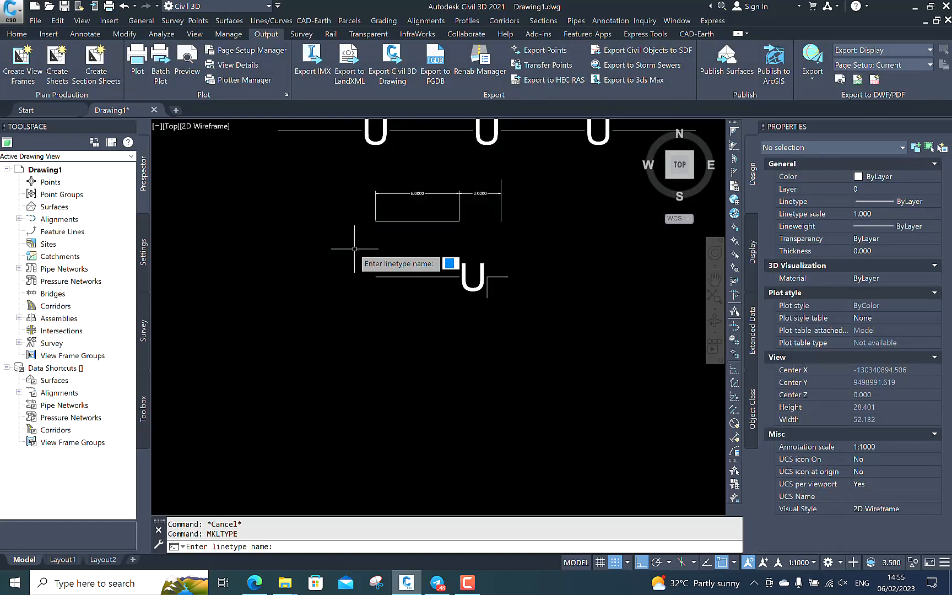
Step: Name the new linetype "line" and give it the description "line6x3"
{"action": "type", "text": "line"}
{"action": "key", "text": "Return"}
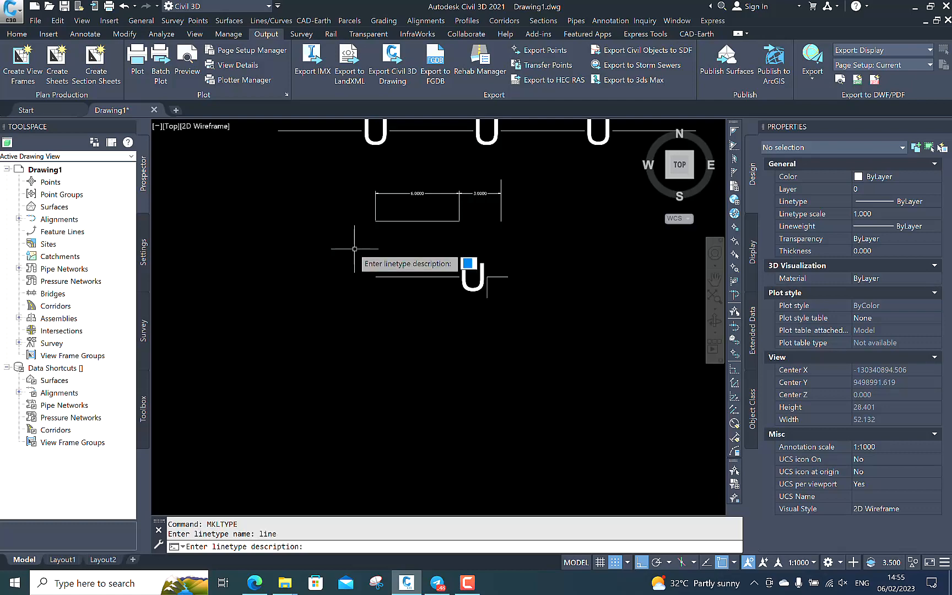
{"action": "type", "text": "line6x3"}
{"action": "key", "text": "Return"}
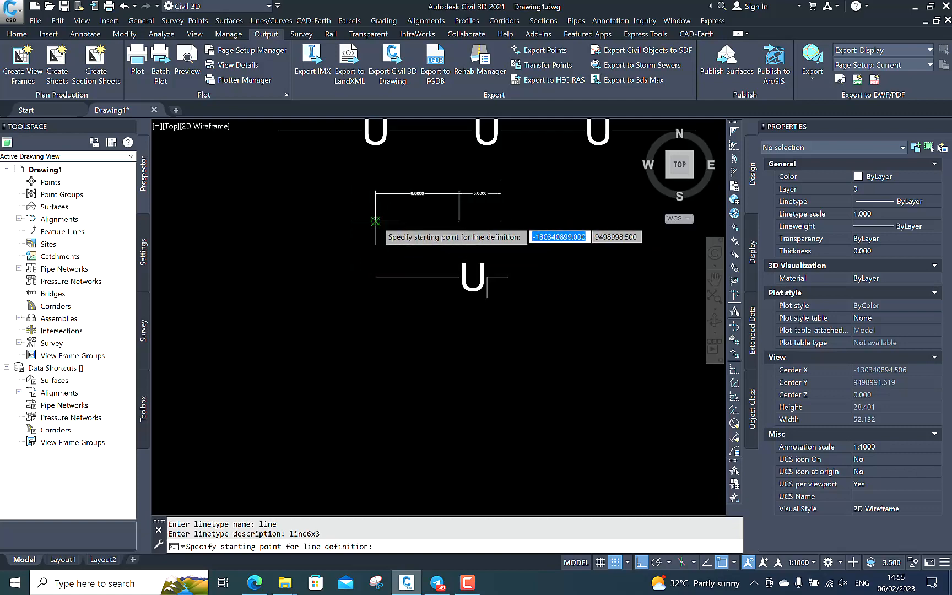
Step: Define the linetype from the 6-unit line's left endpoint to the bottom of the vertical line 3 units beyond it, using only the horizontal line as object
{"action": "scroll", "coordinate": [376, 221], "scroll_direction": "up", "scroll_amount": 6}
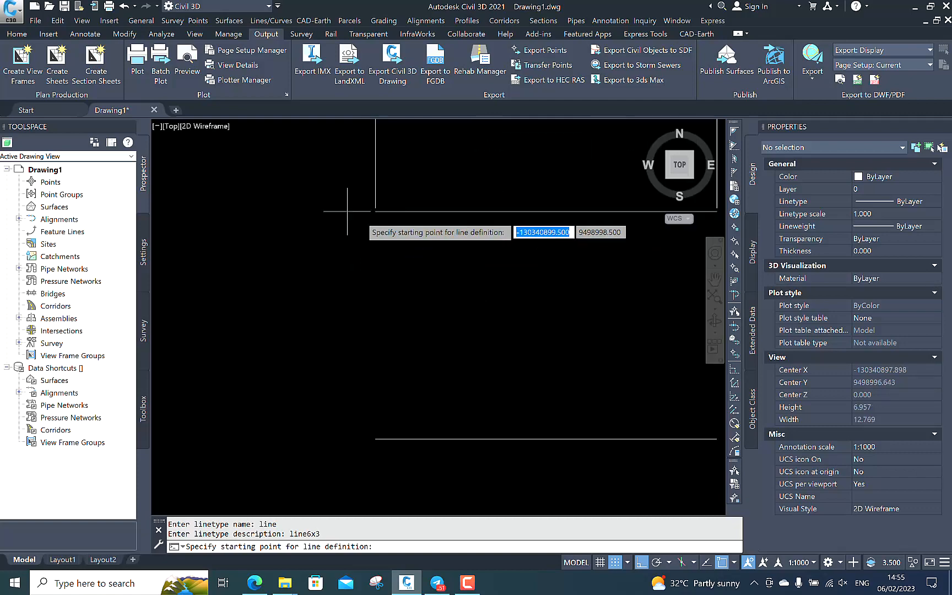
{"action": "left_click", "coordinate": [376, 211]}
{"action": "scroll", "coordinate": [375, 240], "scroll_direction": "down", "scroll_amount": 4}
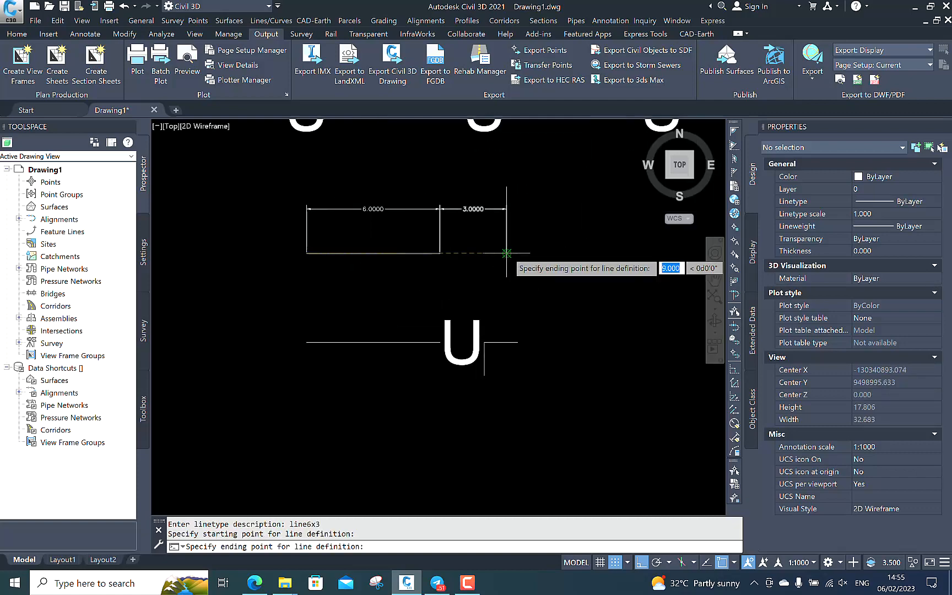
{"action": "left_click", "coordinate": [506, 250]}
{"action": "left_click", "coordinate": [266, 231]}
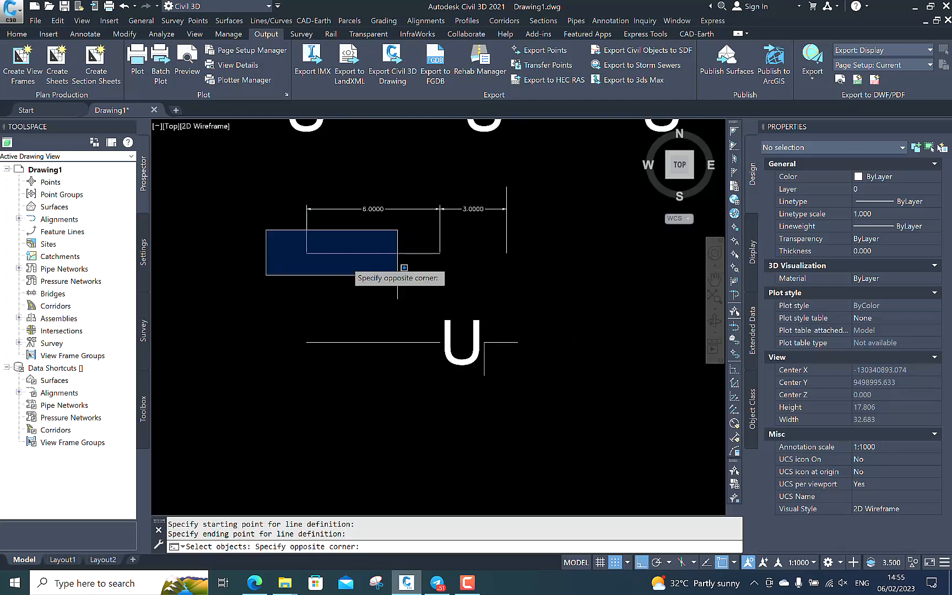
{"action": "left_click", "coordinate": [587, 284]}
{"action": "key", "text": "Return"}
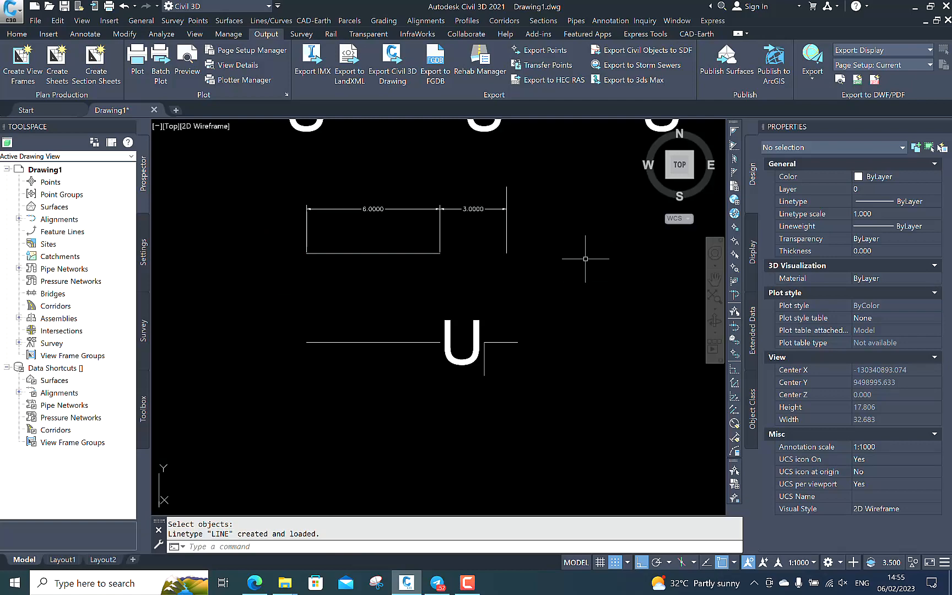
Step: Set the linetype of the uppermost 30-unit polyline to LINE and deselect it
{"action": "scroll", "coordinate": [586, 257], "scroll_direction": "down", "scroll_amount": 4}
{"action": "left_click", "coordinate": [645, 188]}
{"action": "left_click", "coordinate": [561, 222]}
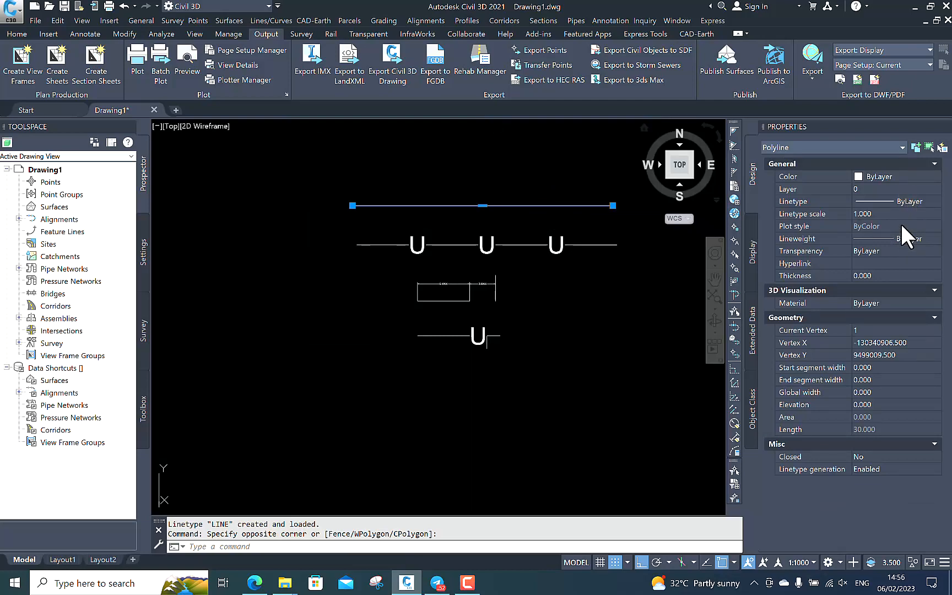
{"action": "left_click", "coordinate": [904, 201]}
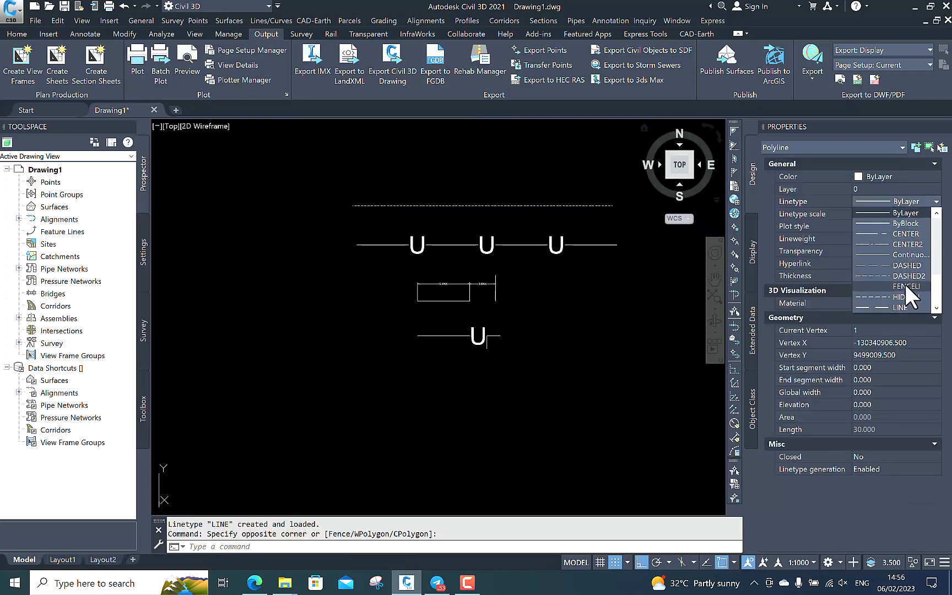
{"action": "left_click", "coordinate": [898, 306]}
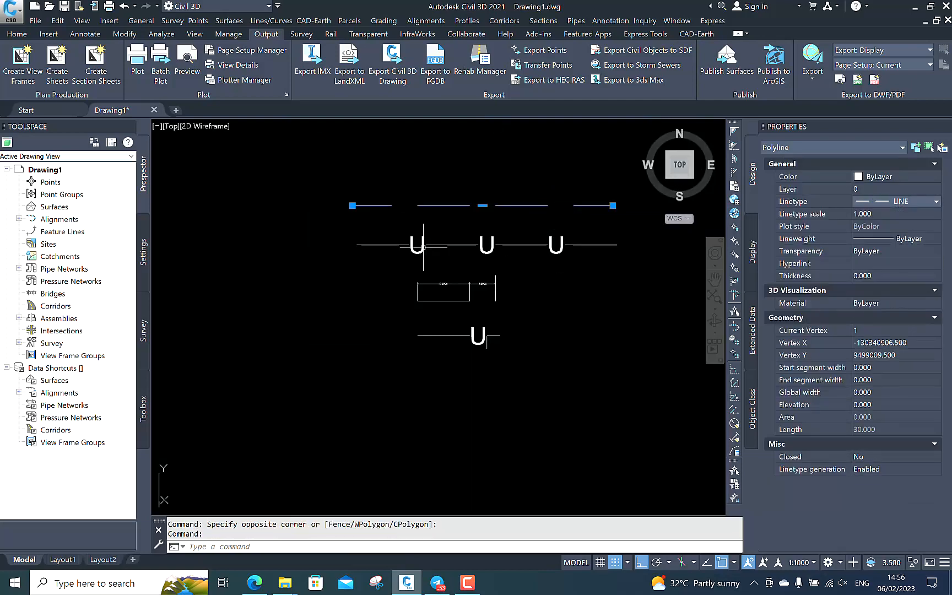
{"action": "scroll", "coordinate": [469, 221], "scroll_direction": "up", "scroll_amount": 2}
{"action": "key", "text": "Escape"}
Step: Measure the length of the second dash on the LINE polyline with a linear dimension, without placing it
{"action": "middle_click_drag", "start_coordinate": [441, 221], "coordinate": [393, 247]}
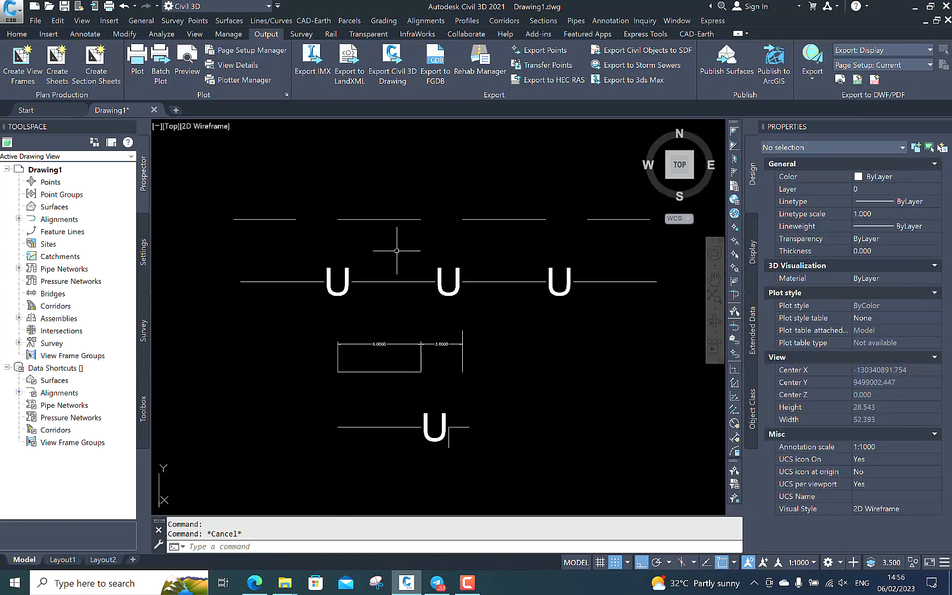
{"action": "type", "text": "DLI"}
{"action": "key", "text": "Return"}
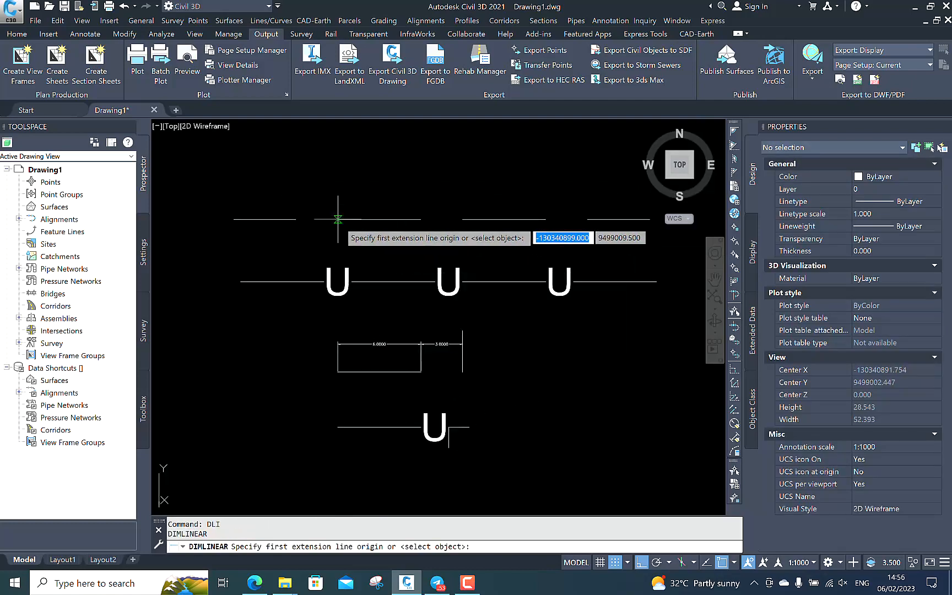
{"action": "left_click", "coordinate": [338, 220]}
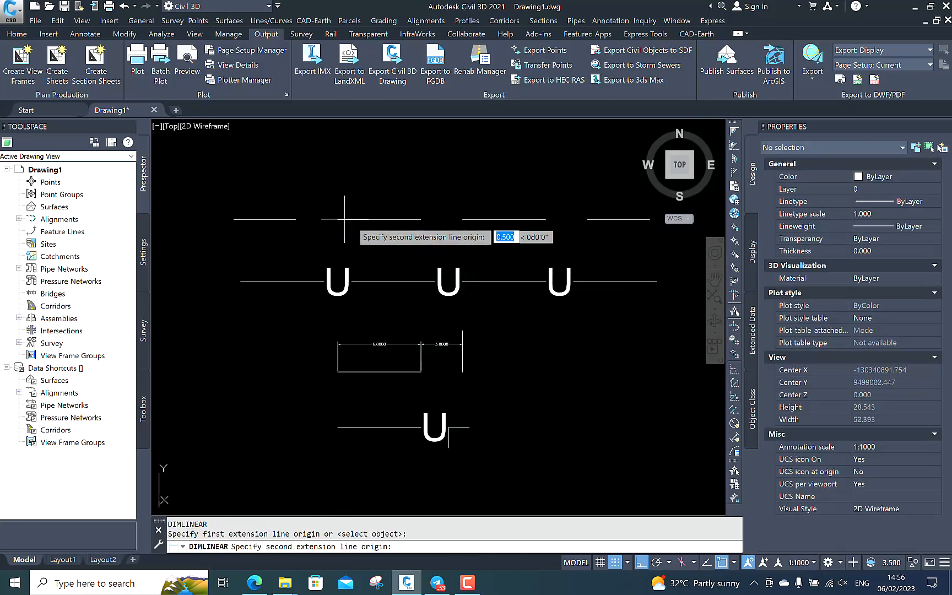
{"action": "left_click", "coordinate": [421, 219]}
{"action": "key", "text": "Escape"}
Step: Measure the gap between the second and third dashes of the LINE polyline with a linear dimension, without placing it
{"action": "key", "text": "Return"}
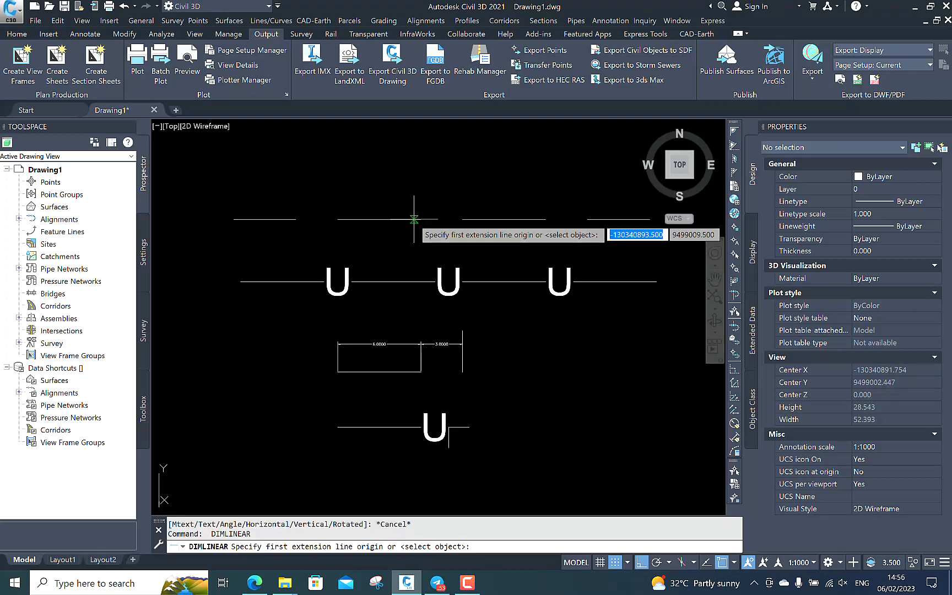
{"action": "left_click", "coordinate": [421, 219]}
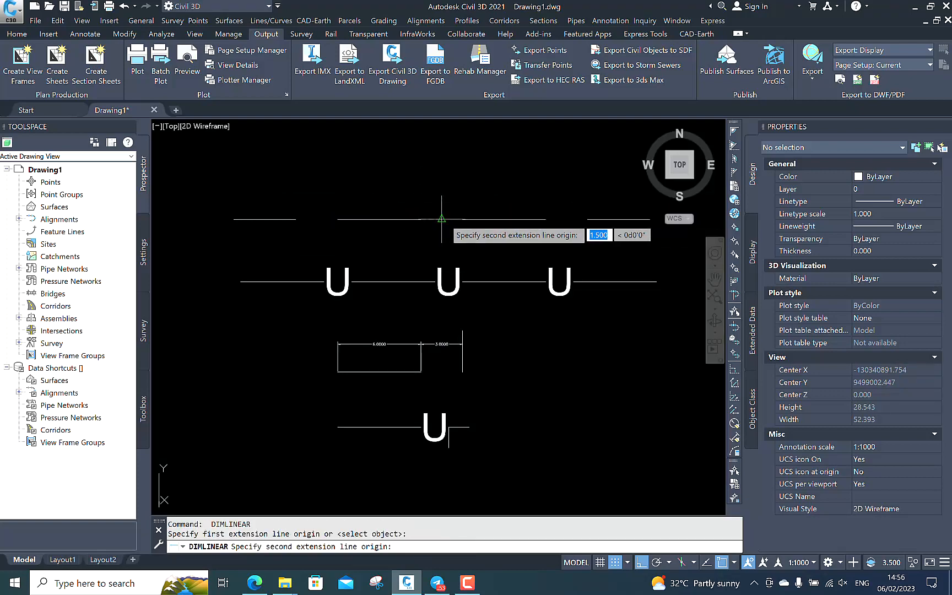
{"action": "left_click", "coordinate": [462, 218]}
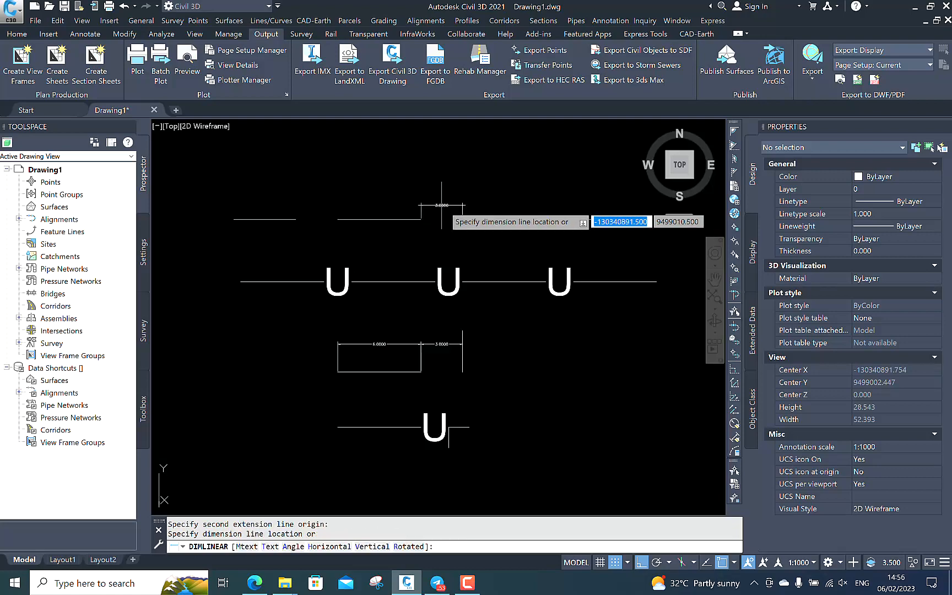
{"action": "scroll", "coordinate": [438, 212], "scroll_direction": "up", "scroll_amount": 4}
{"action": "scroll", "coordinate": [441, 215], "scroll_direction": "down", "scroll_amount": 4}
{"action": "key", "text": "Escape"}
{"action": "scroll", "coordinate": [456, 283], "scroll_direction": "down", "scroll_amount": 4}
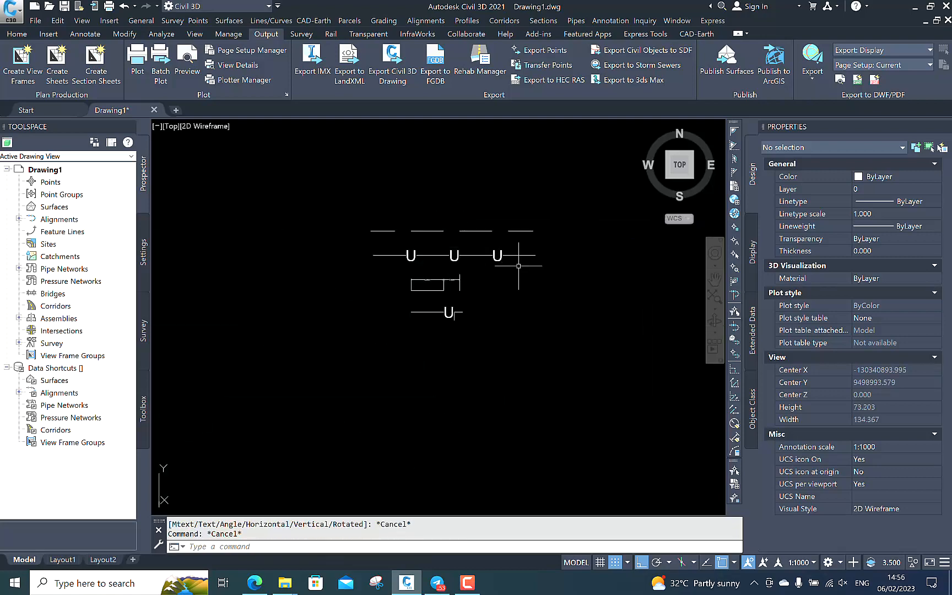